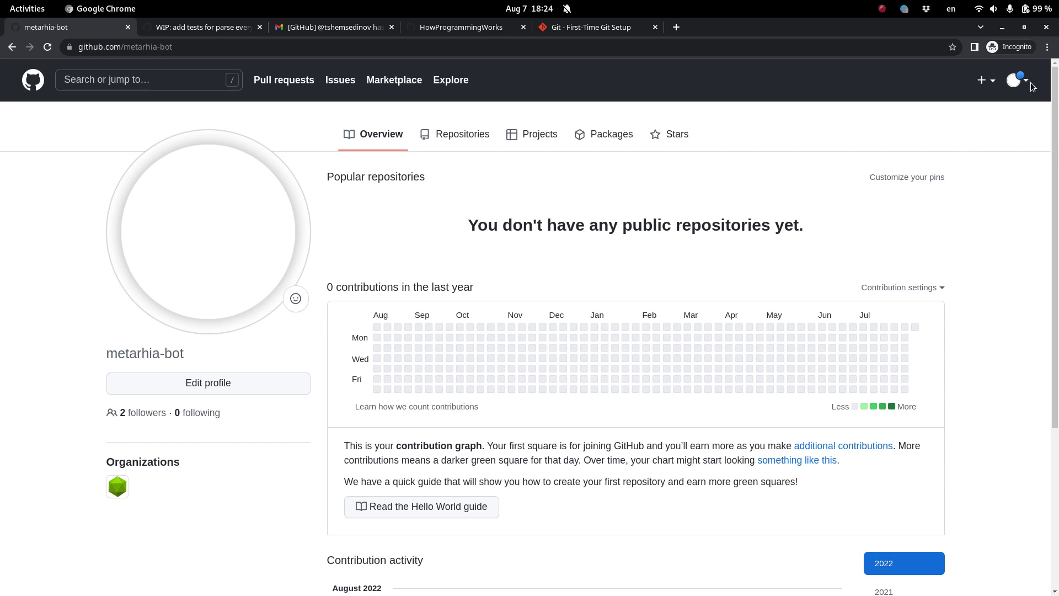
# Open the SSH and GPG keys page in the account settings and enlarge the page for readability
pyautogui.click(1015, 82)
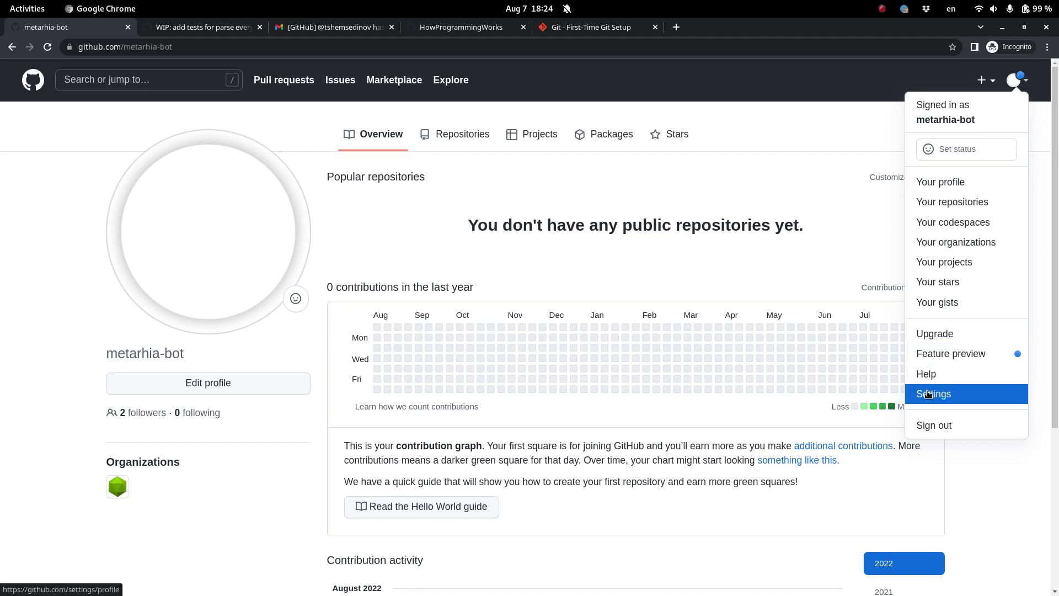
pyautogui.click(930, 394)
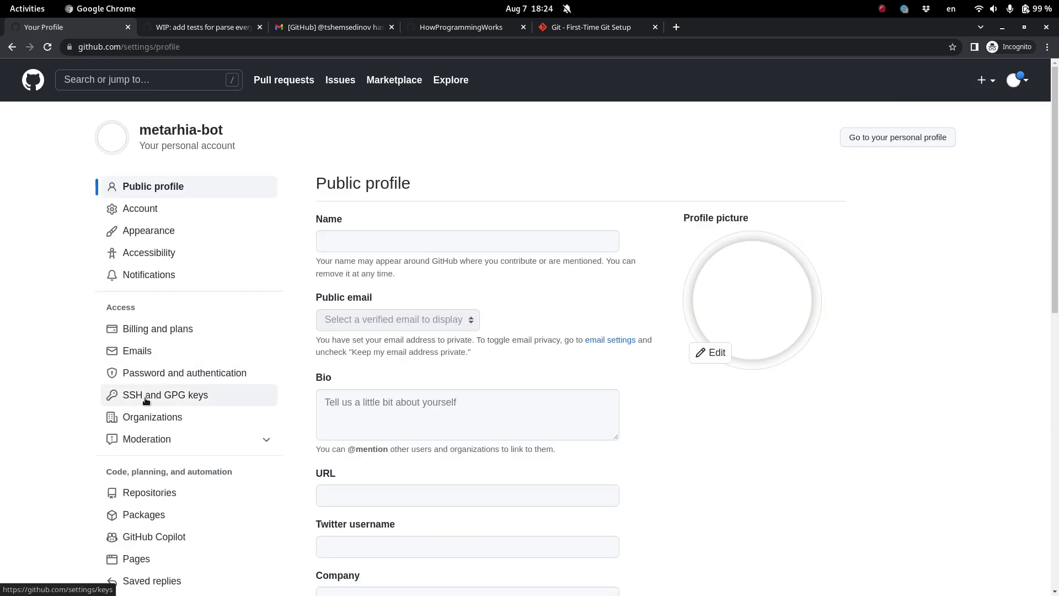
pyautogui.click(172, 396)
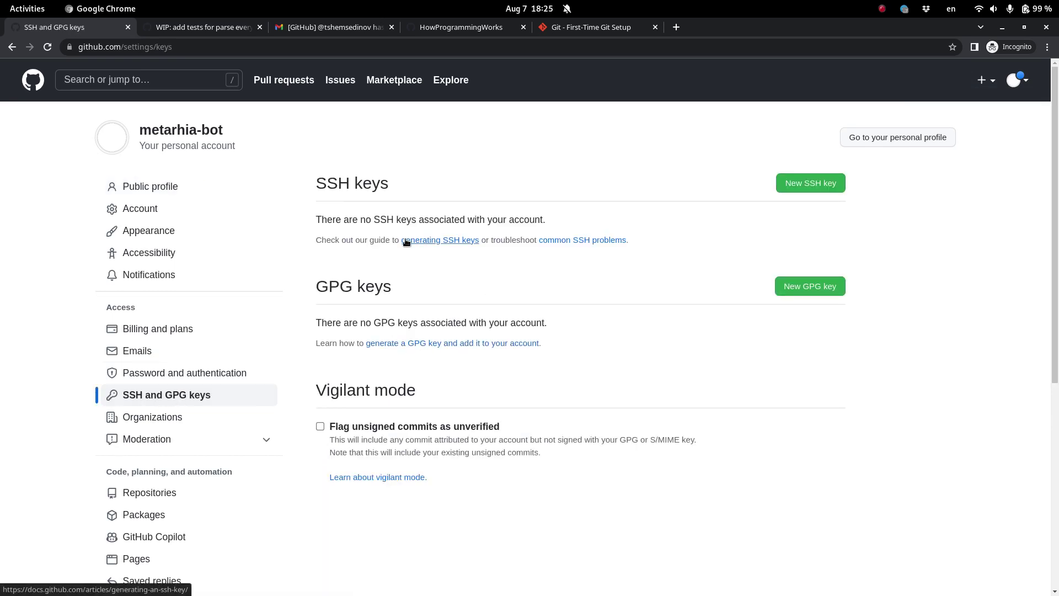
pyautogui.hotkey('ctrl', '+')
pyautogui.hotkey('ctrl', '+')
pyautogui.hotkey('ctrl', '+')
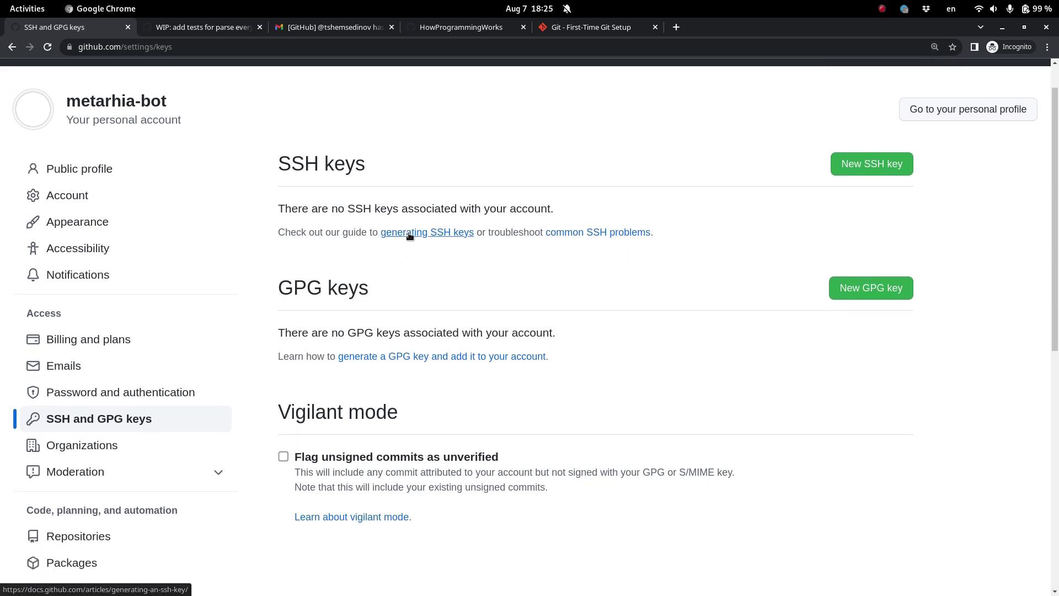
# Open the guide to generating SSH keys in a new tab and go to "Adding a new SSH key to your GitHub account"
pyautogui.rightClick(428, 234)
pyautogui.click(454, 243)
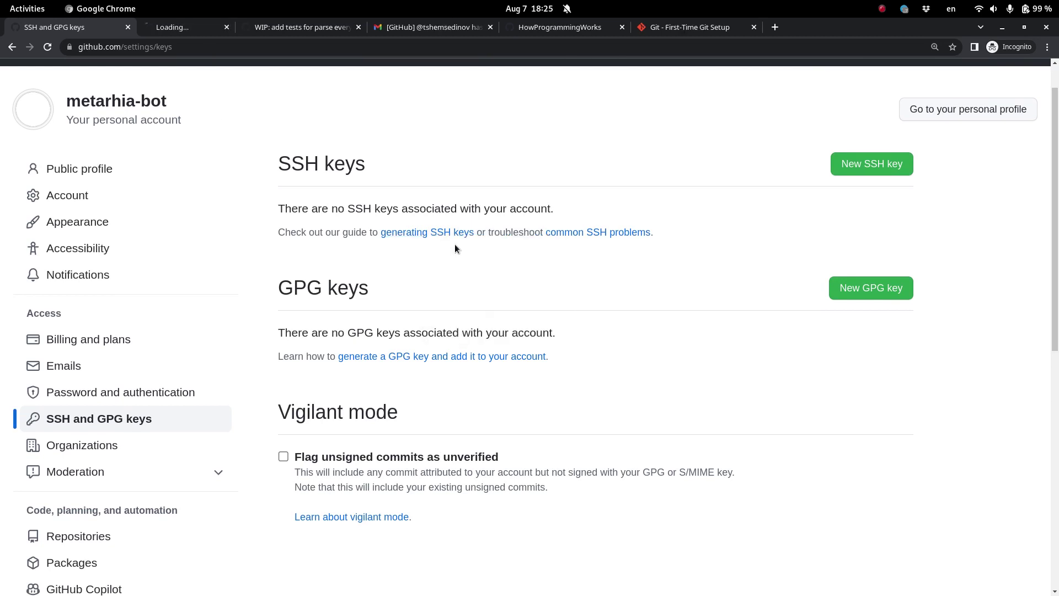
pyautogui.click(186, 28)
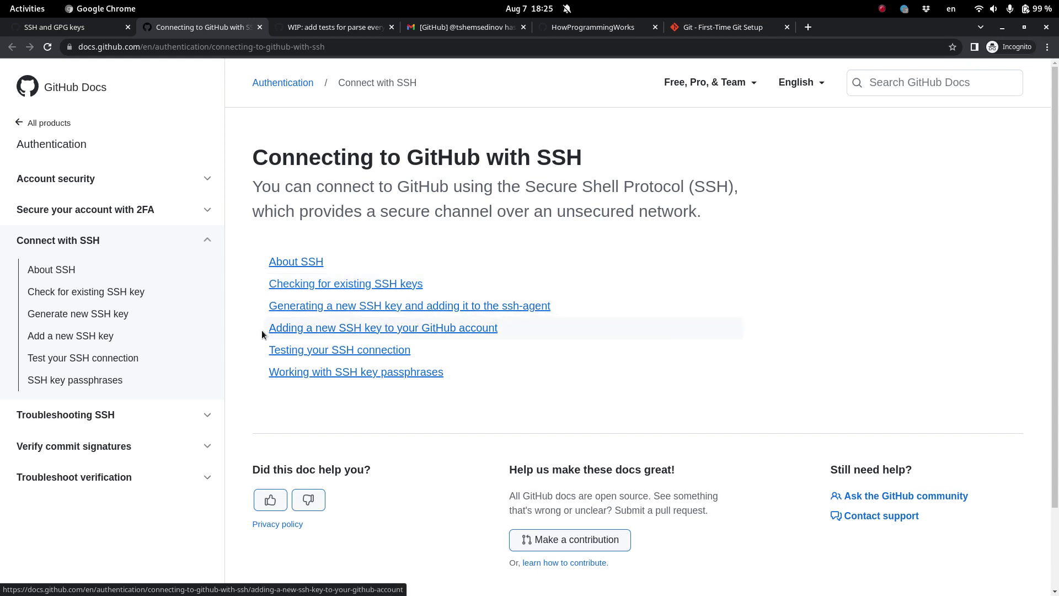
pyautogui.click(351, 328)
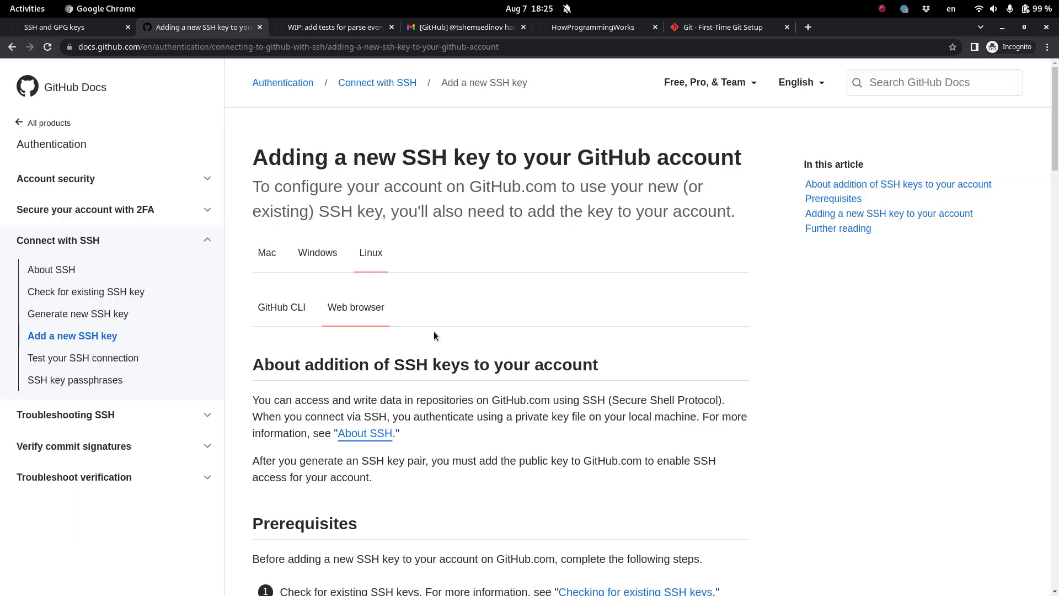
# Examine the steps for adding an SSH key to the account, especially the command cat ~/.ssh/id_ed25519.pub for the public key
pyautogui.scroll(-10, 540, 411)
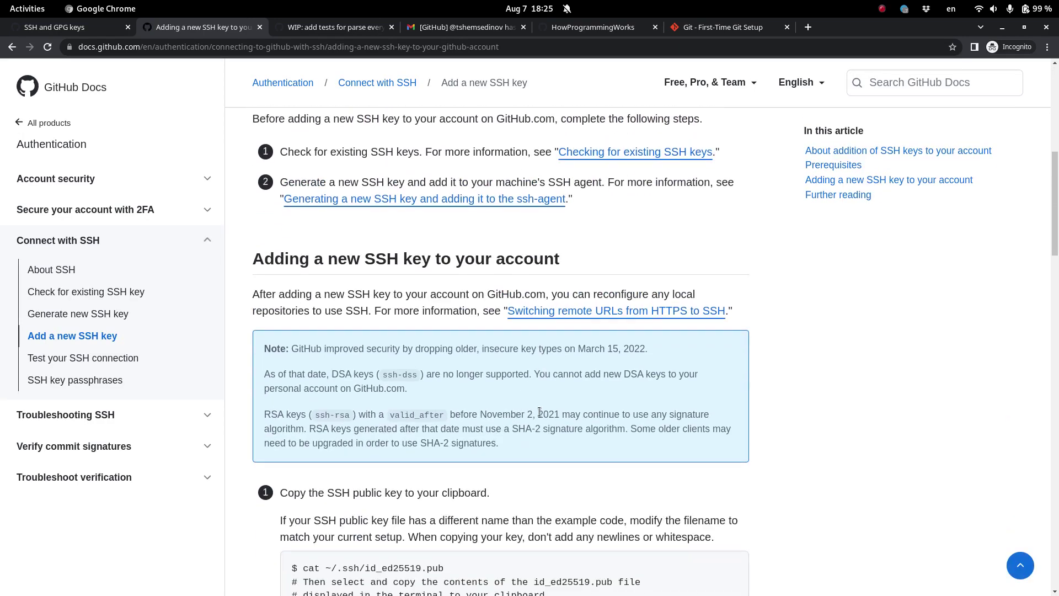
pyautogui.scroll(-2, 540, 412)
pyautogui.scroll(-6, 539, 412)
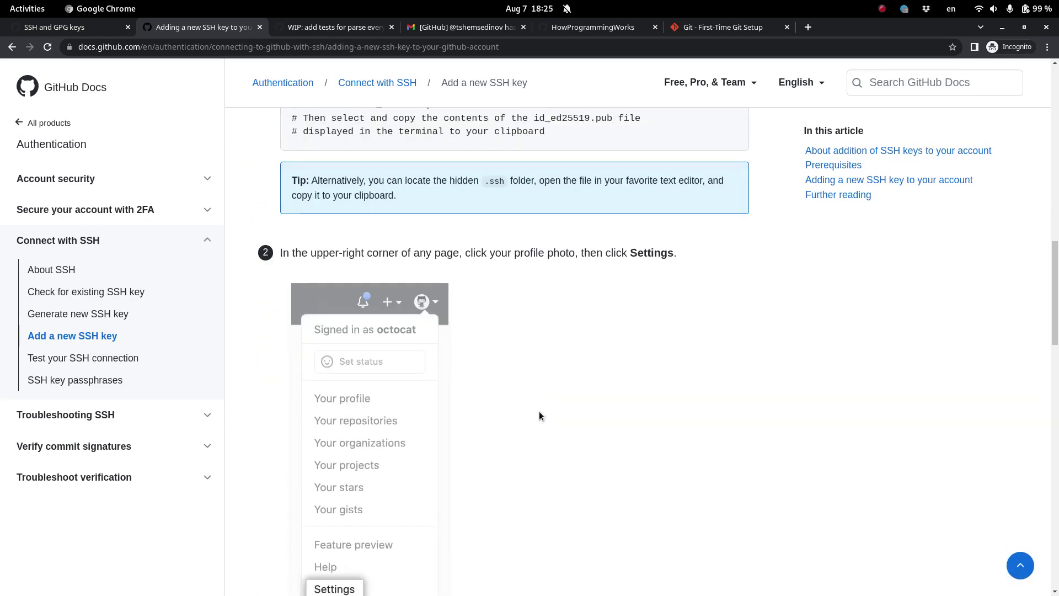
pyautogui.scroll(-6, 539, 413)
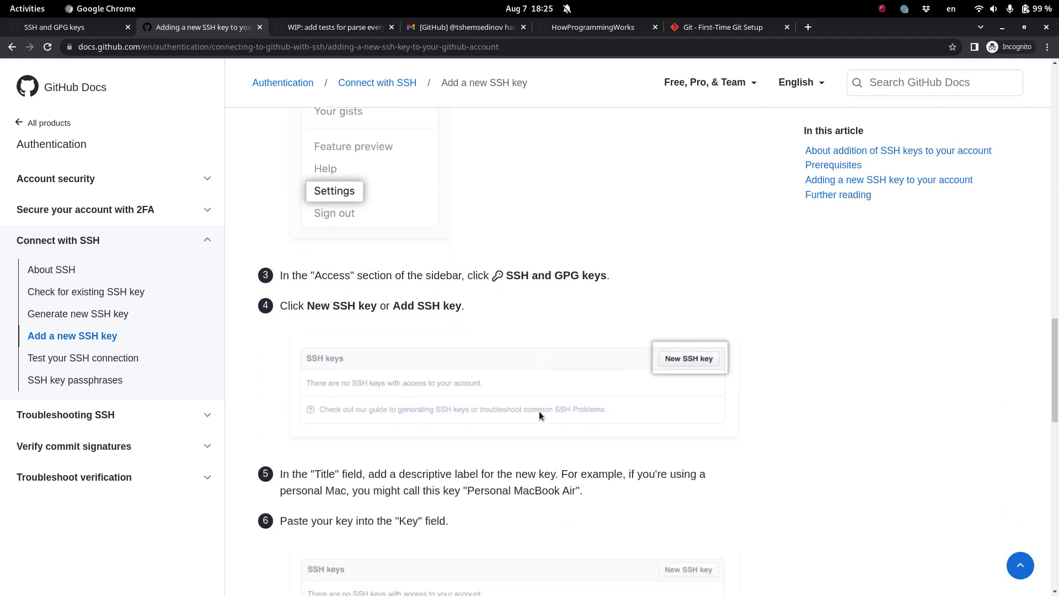
pyautogui.scroll(14, 539, 412)
pyautogui.scroll(-4, 539, 411)
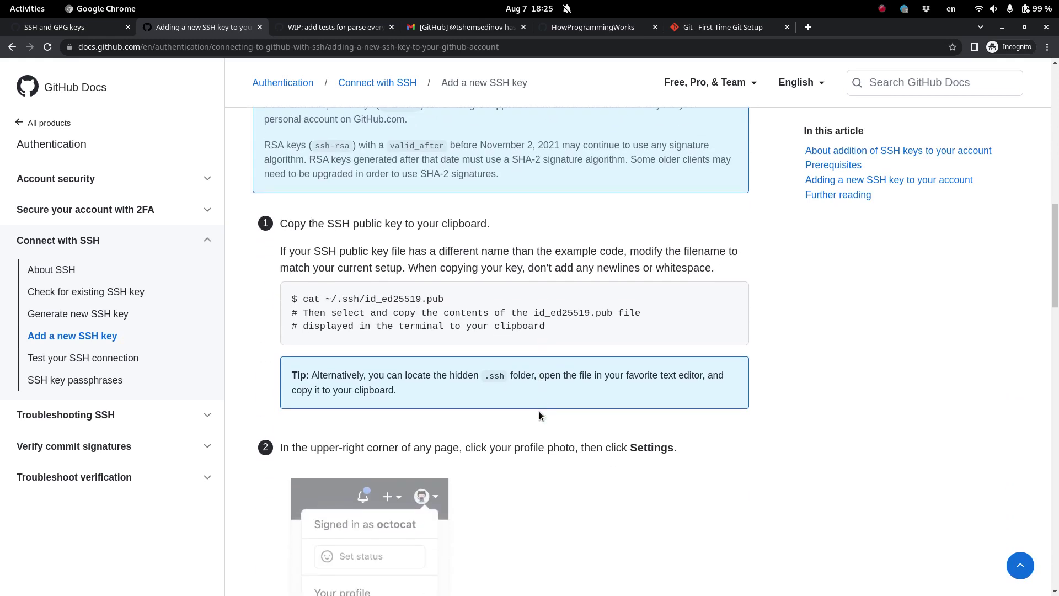
pyautogui.moveTo(304, 294); pyautogui.dragTo(429, 298)
pyautogui.click(428, 299)
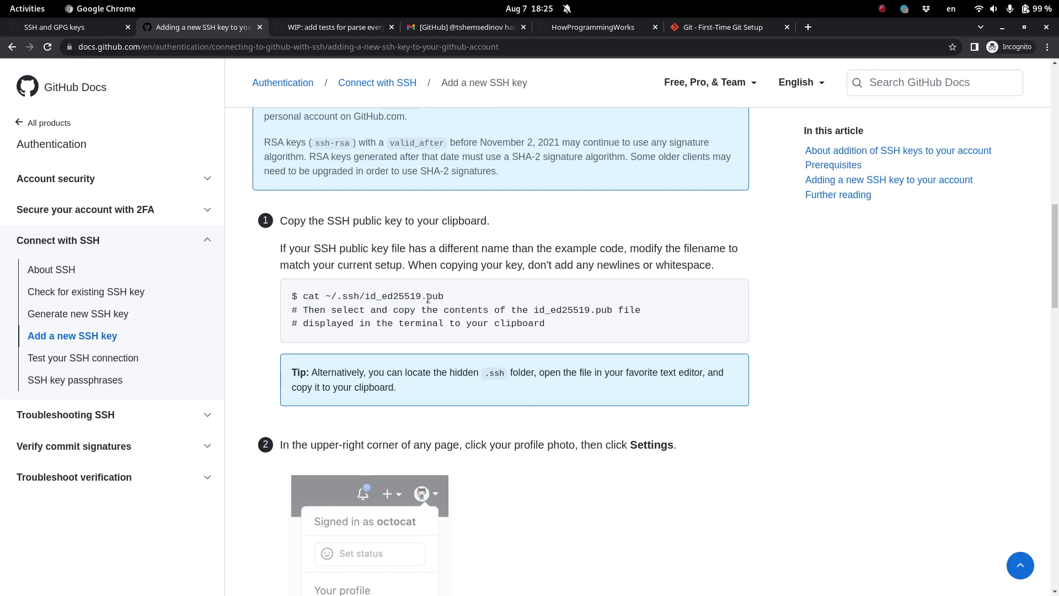
pyautogui.moveTo(303, 297); pyautogui.dragTo(451, 300)
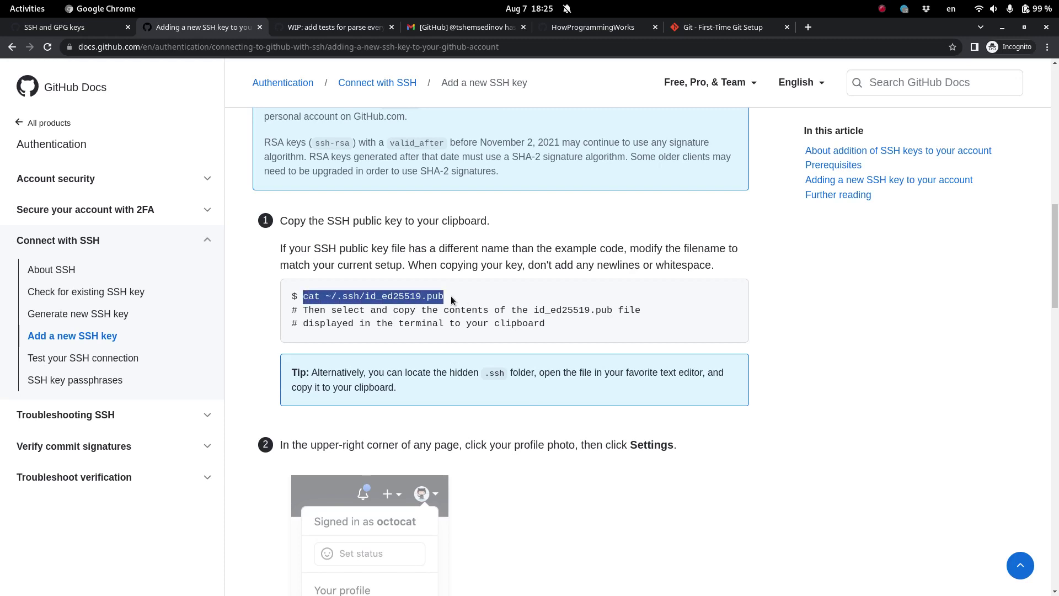
pyautogui.click(457, 297)
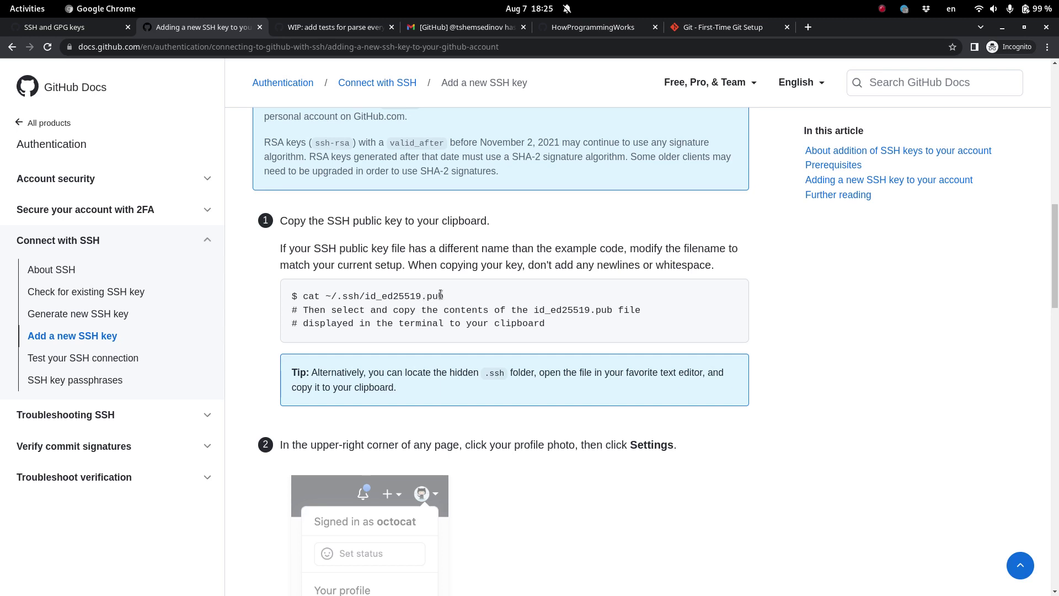
pyautogui.moveTo(443, 296); pyautogui.dragTo(421, 297)
# View the form for adding a new SSH key in the account settings, then return to the keys overview
pyautogui.click(75, 27)
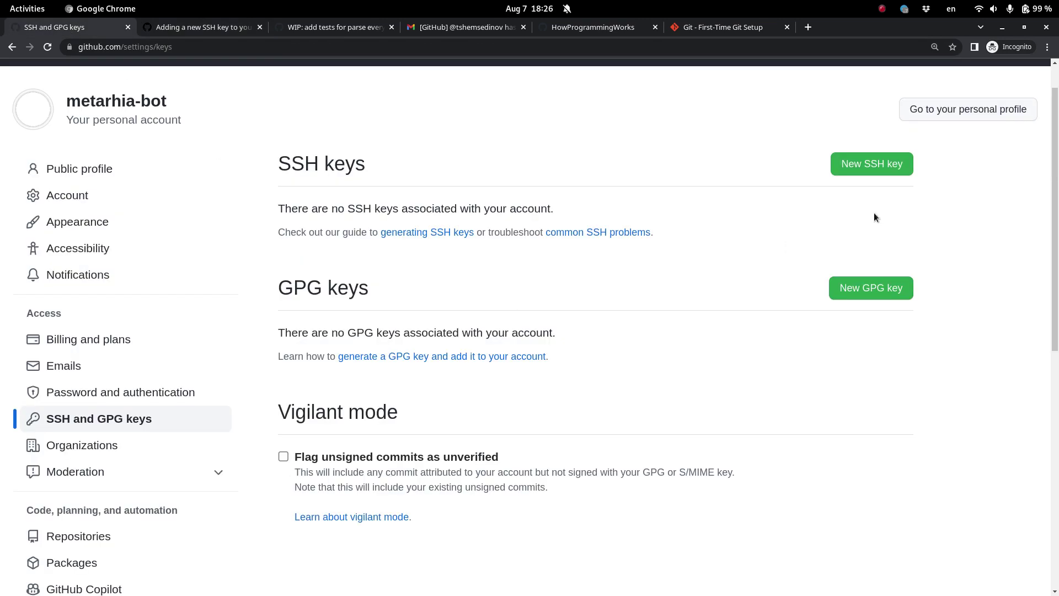
pyautogui.click(848, 167)
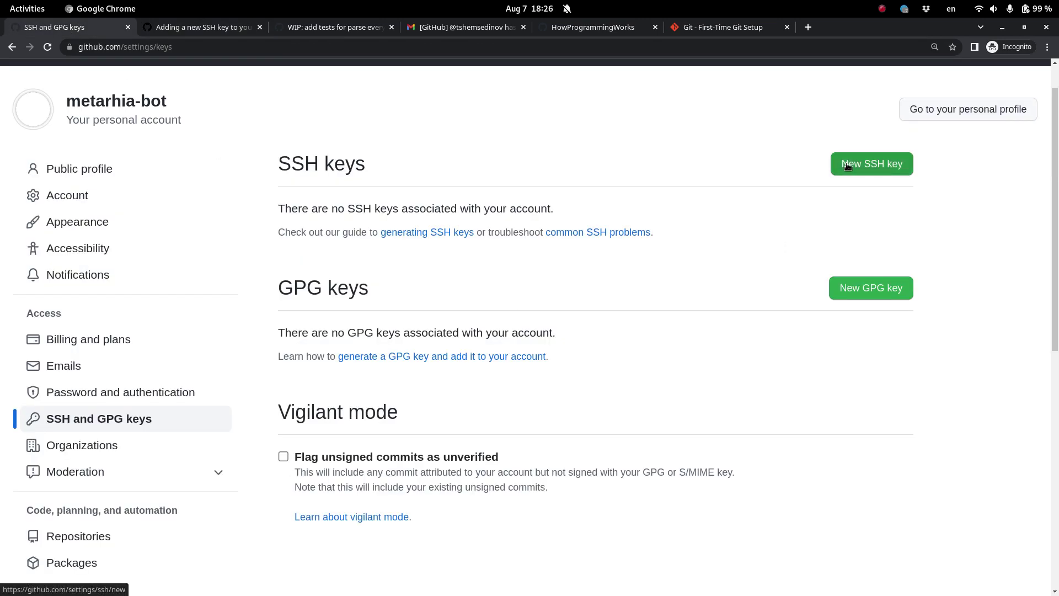
pyautogui.scroll(-1, 627, 341)
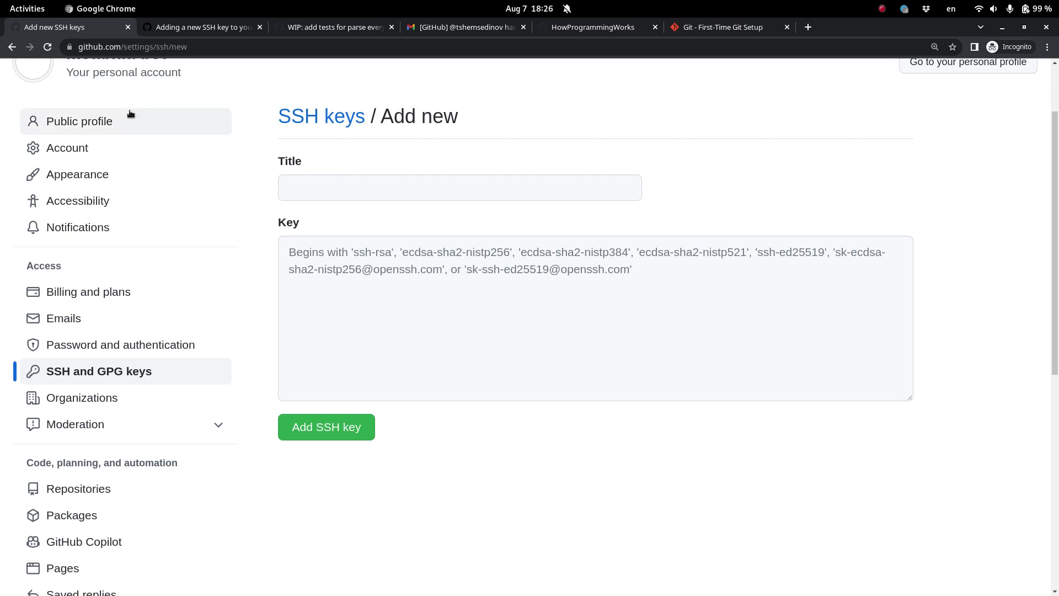
pyautogui.click(13, 48)
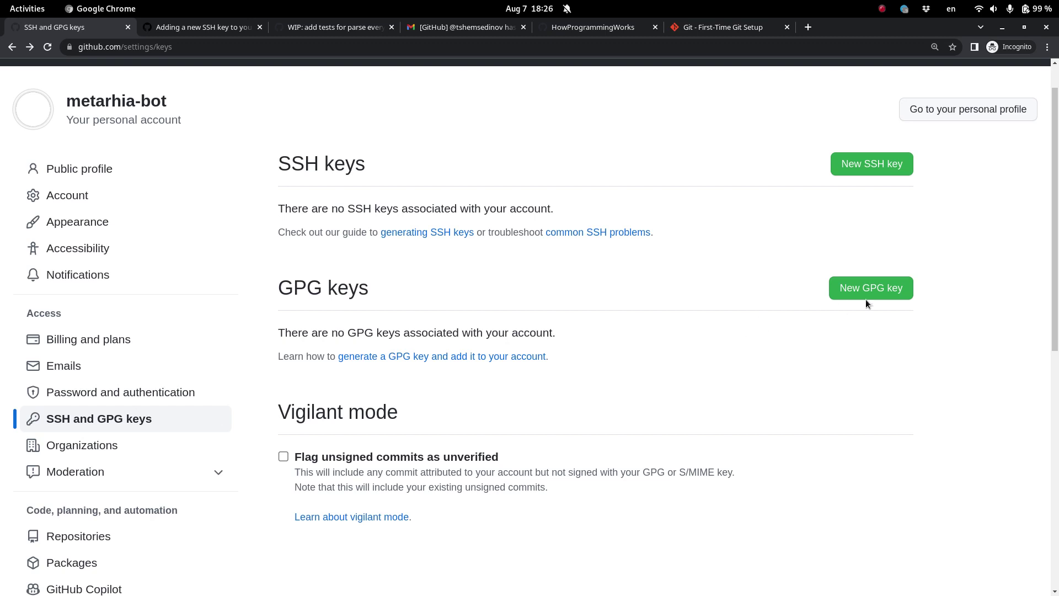
# View the form for adding a new GPG key, then return to the keys overview
pyautogui.click(852, 291)
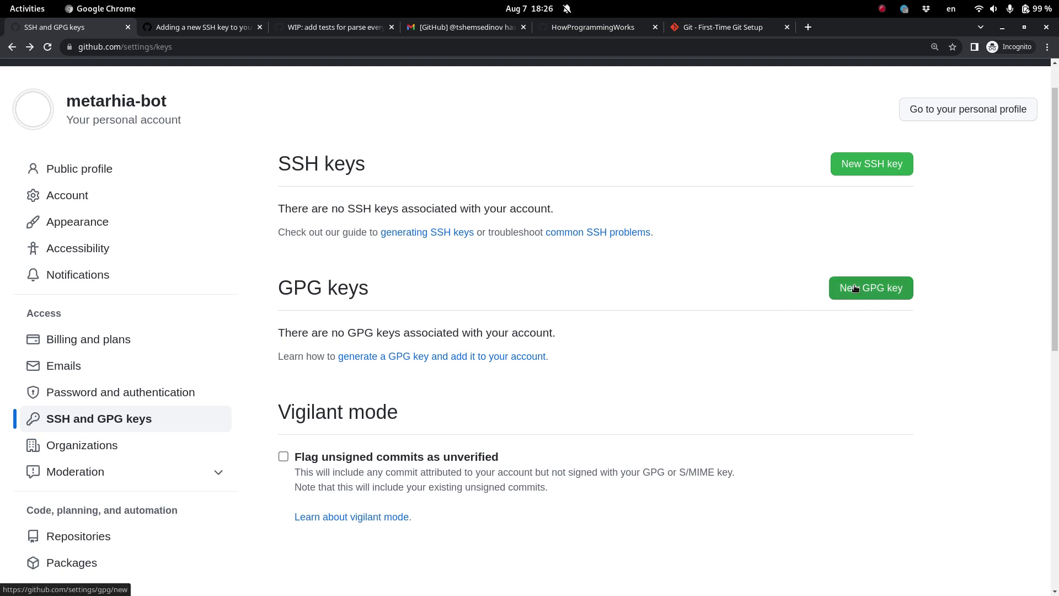
pyautogui.scroll(-3, 760, 325)
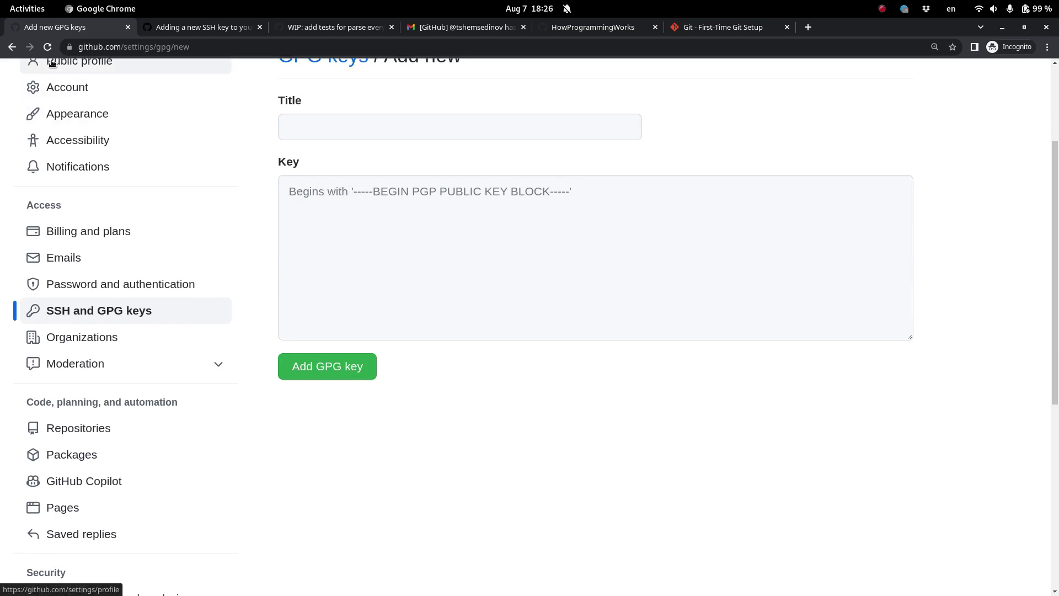
pyautogui.click(11, 49)
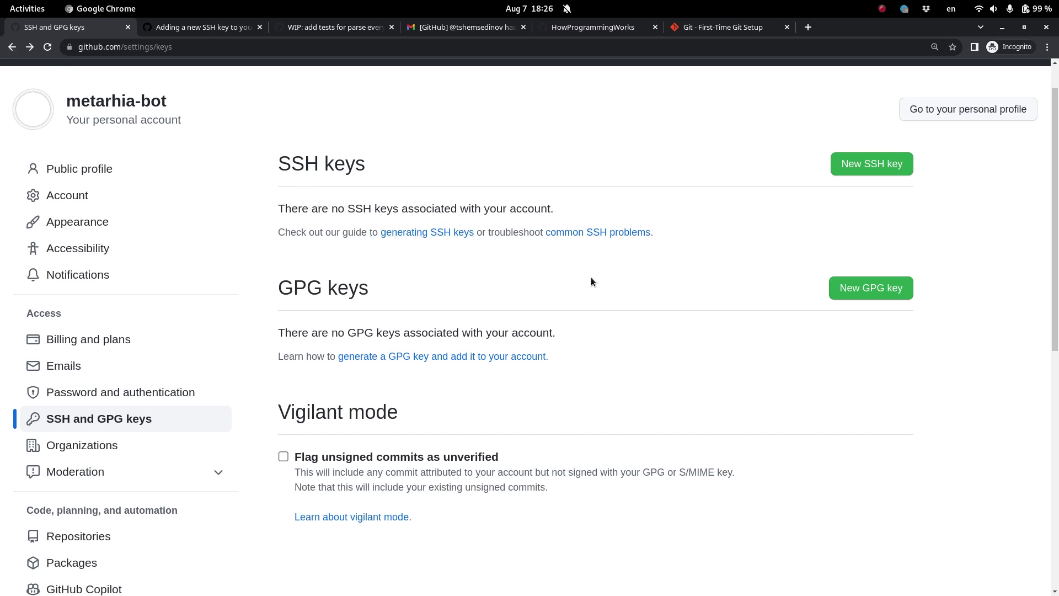
# Open the guides for generating a GPG key and for generating SSH keys in separate new tabs
pyautogui.rightClick(387, 357)
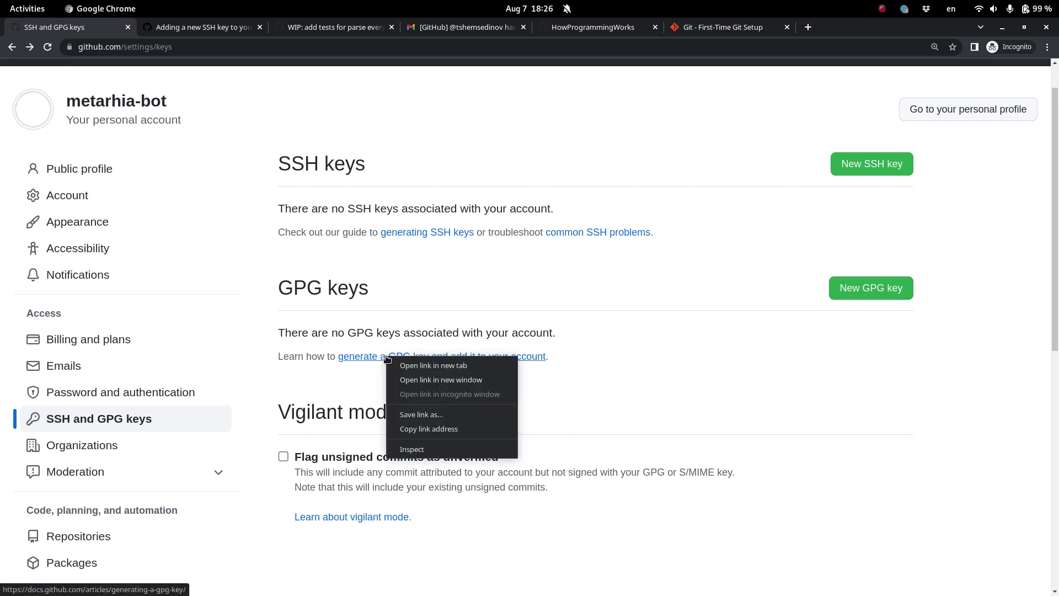
pyautogui.click(425, 367)
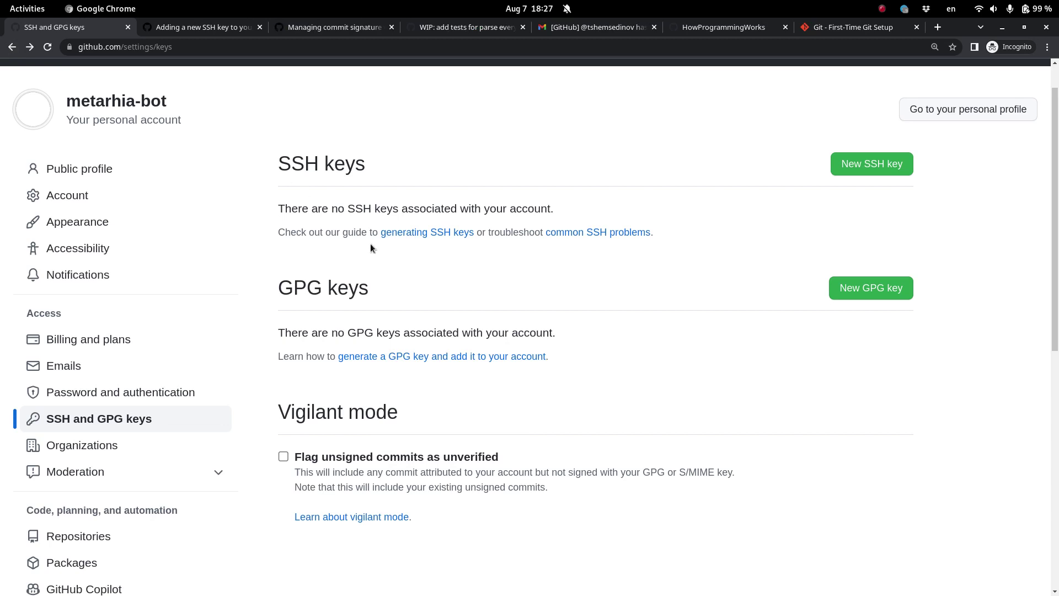
pyautogui.rightClick(417, 233)
pyautogui.click(441, 239)
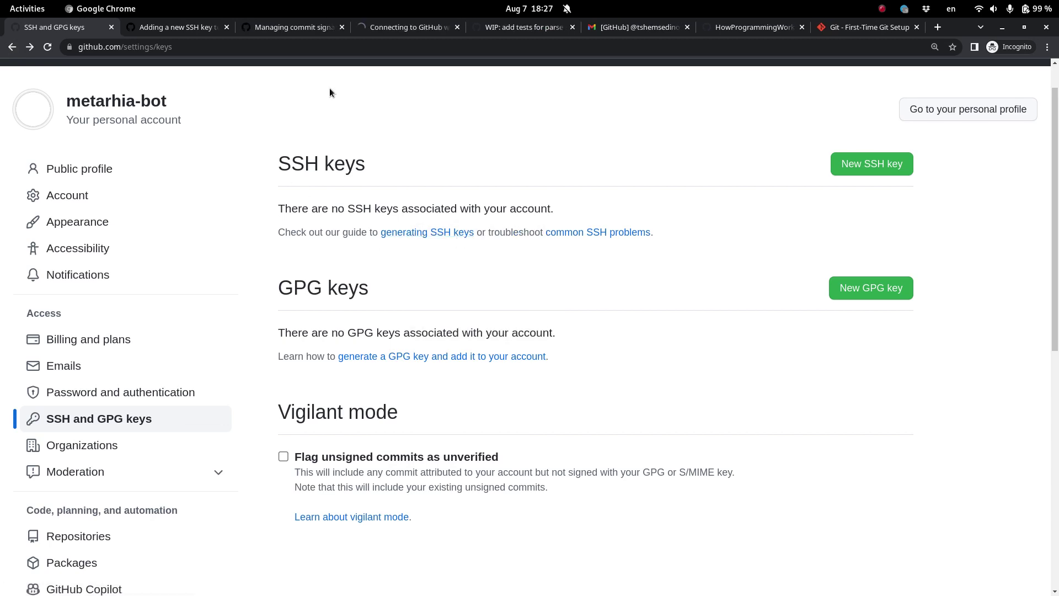
# Open the "Generating a new GPG key" article, highlight the command gpg --full-generate-key and enlarge the page
pyautogui.click(266, 31)
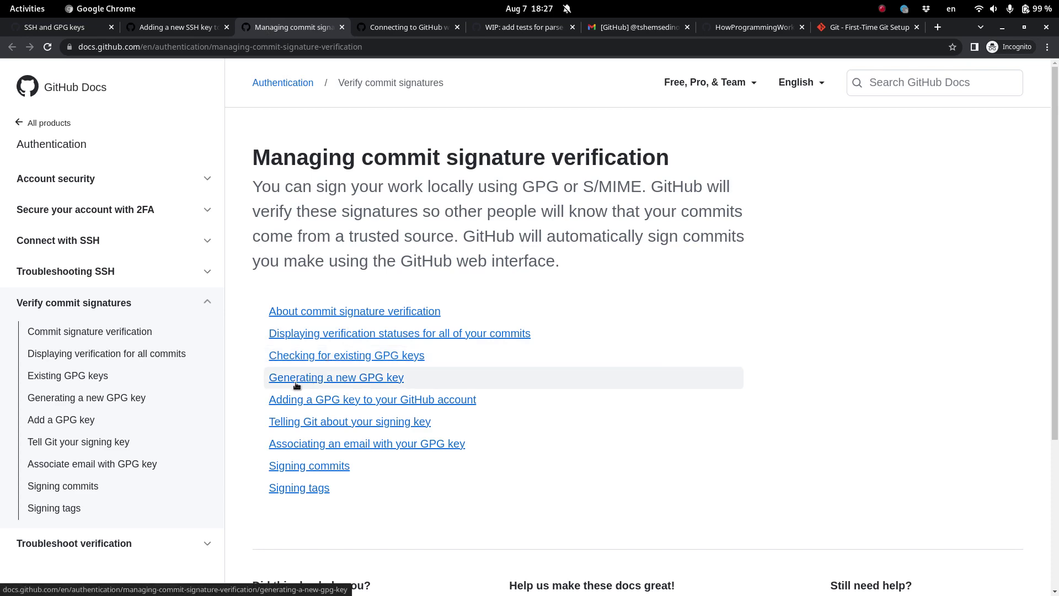
pyautogui.click(359, 380)
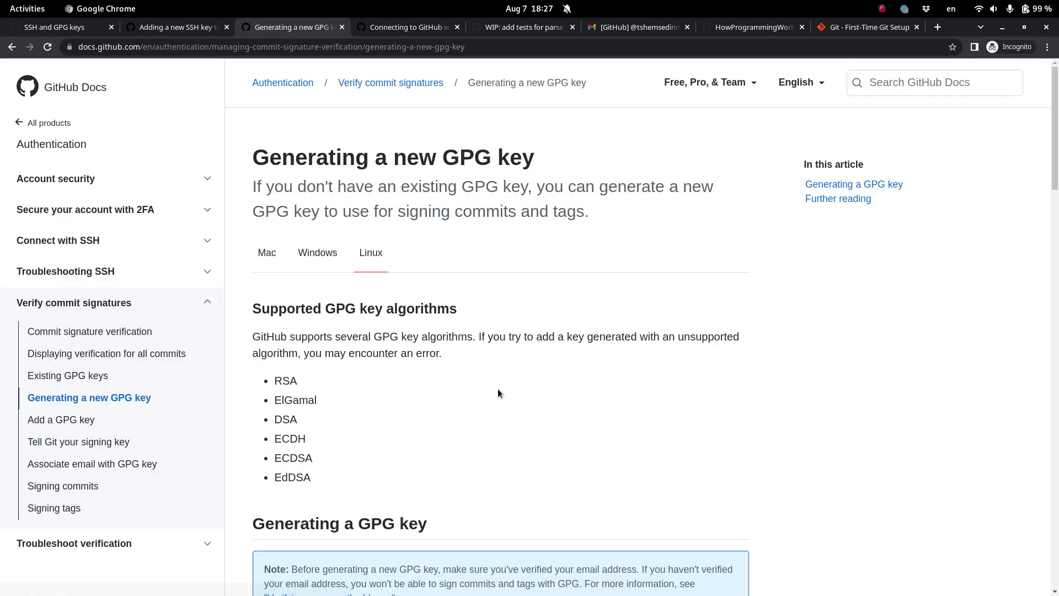
pyautogui.scroll(-5, 498, 389)
pyautogui.scroll(-5, 498, 389)
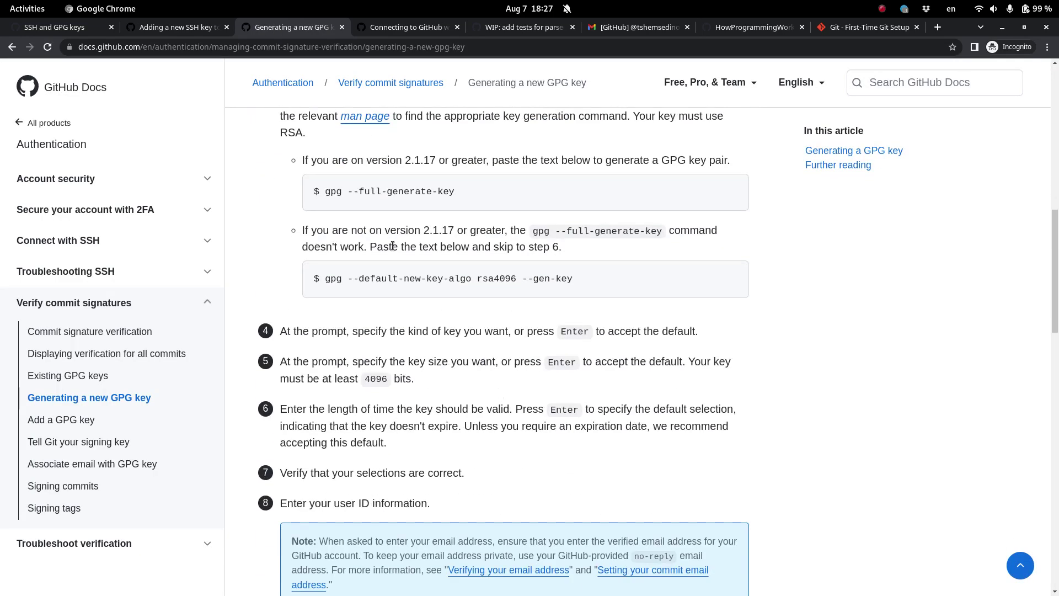
pyautogui.moveTo(324, 192); pyautogui.dragTo(477, 192)
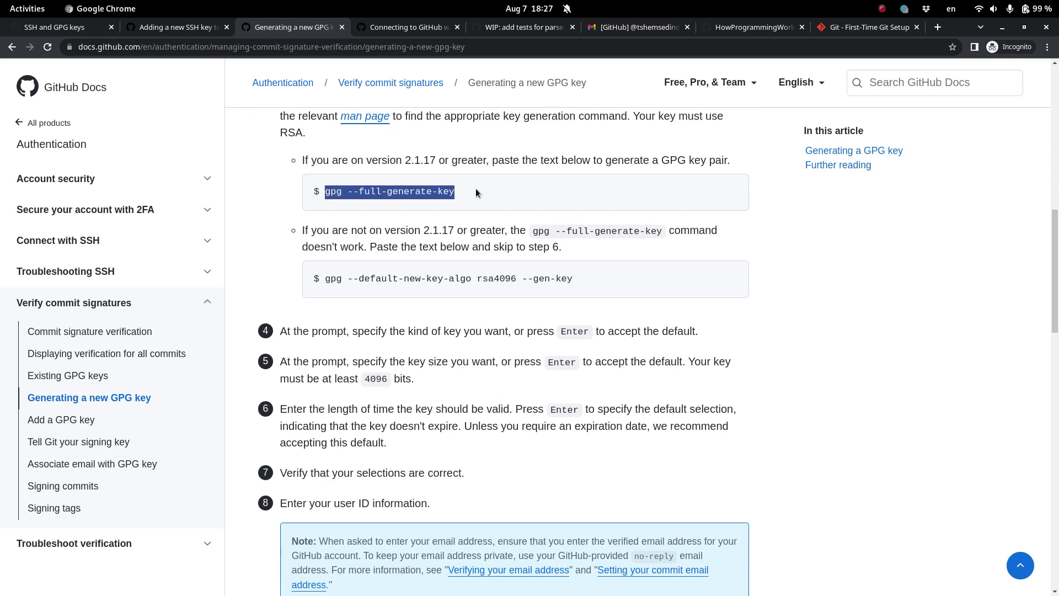
pyautogui.hotkey('ctrl', '+')
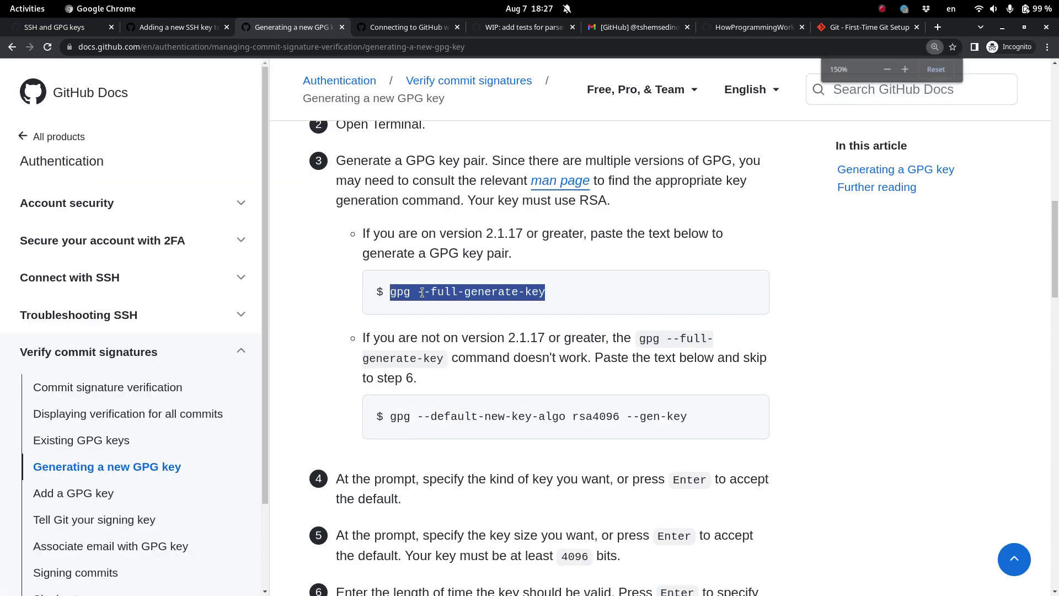
# Examine the GPG key instructions, from the alternative generation command through the key options and listing keys to exporting the public key
pyautogui.scroll(-2, 582, 325)
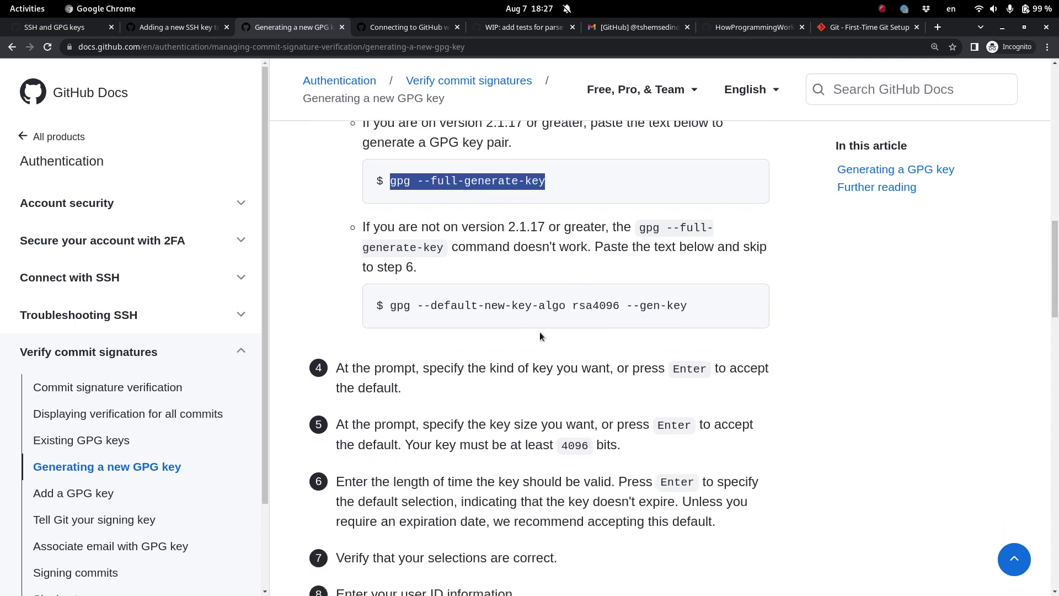
pyautogui.click(540, 353)
pyautogui.scroll(1, 539, 384)
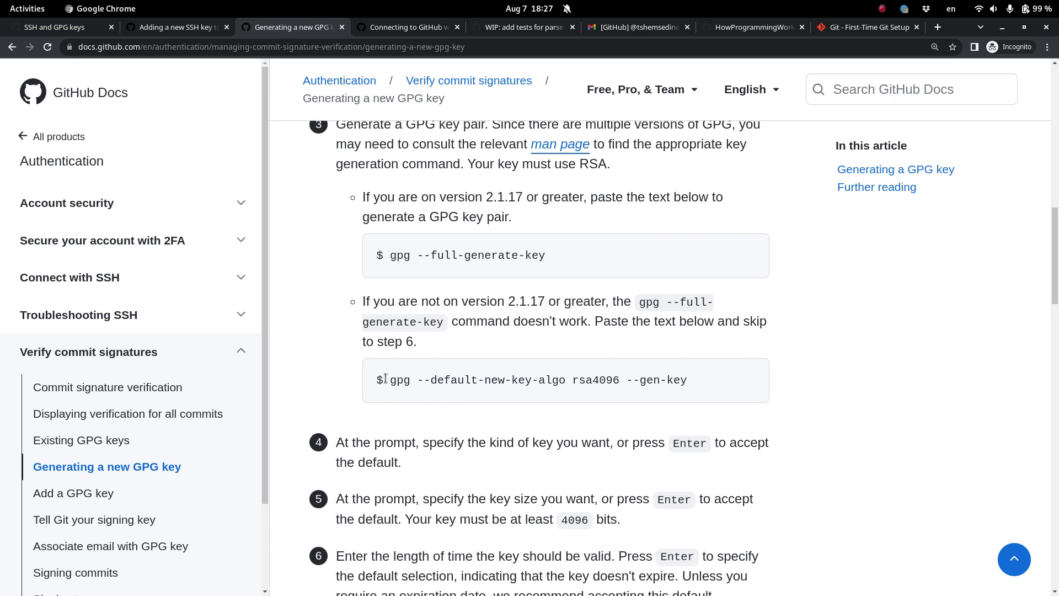
pyautogui.moveTo(387, 379); pyautogui.dragTo(694, 380)
pyautogui.click(694, 381)
pyautogui.scroll(-5, 684, 424)
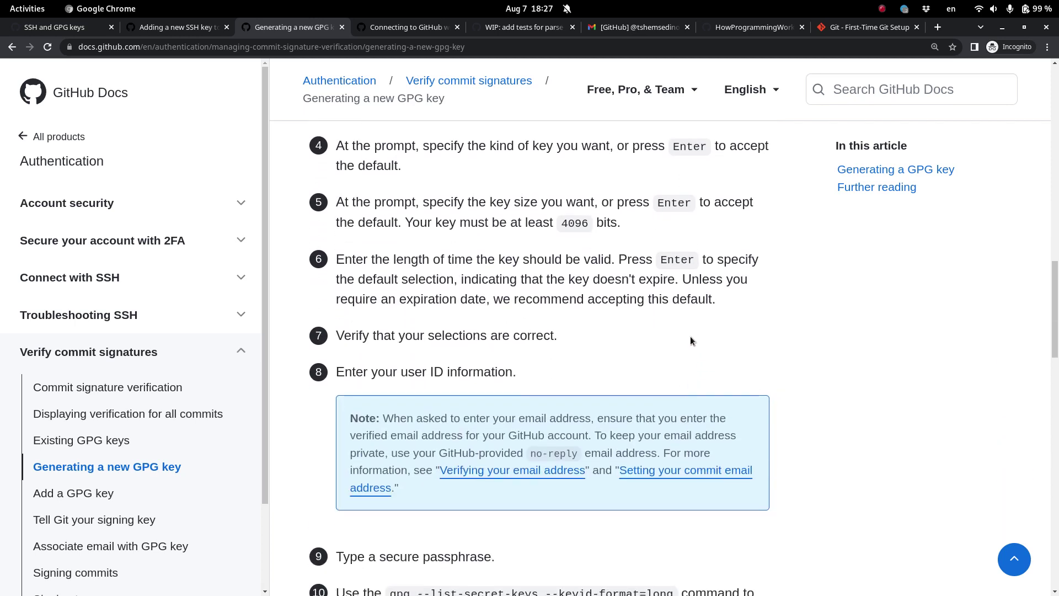
pyautogui.scroll(-1, 690, 337)
pyautogui.scroll(-9, 689, 340)
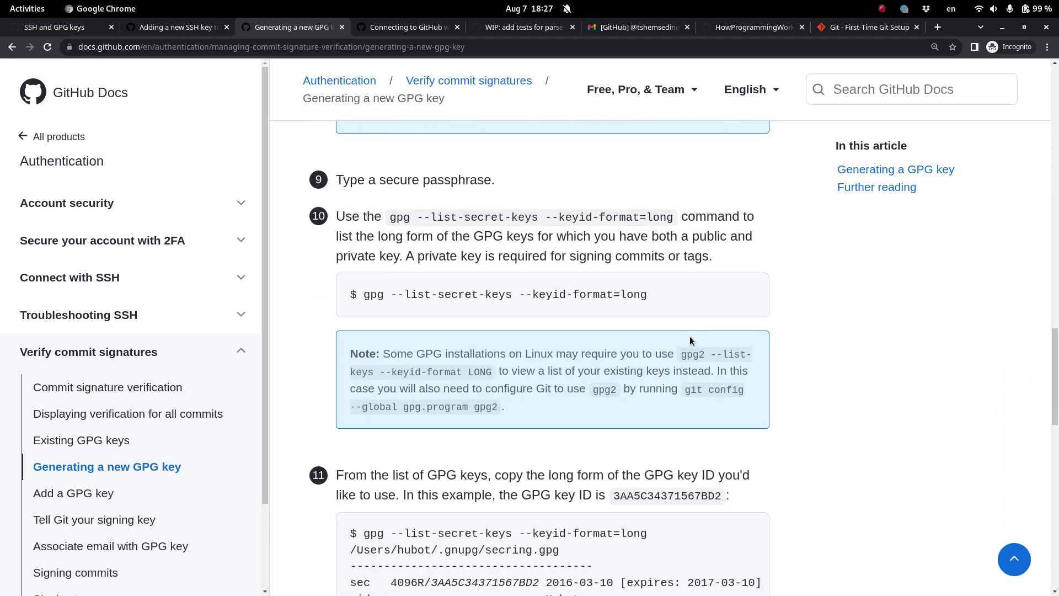
pyautogui.scroll(-1, 690, 336)
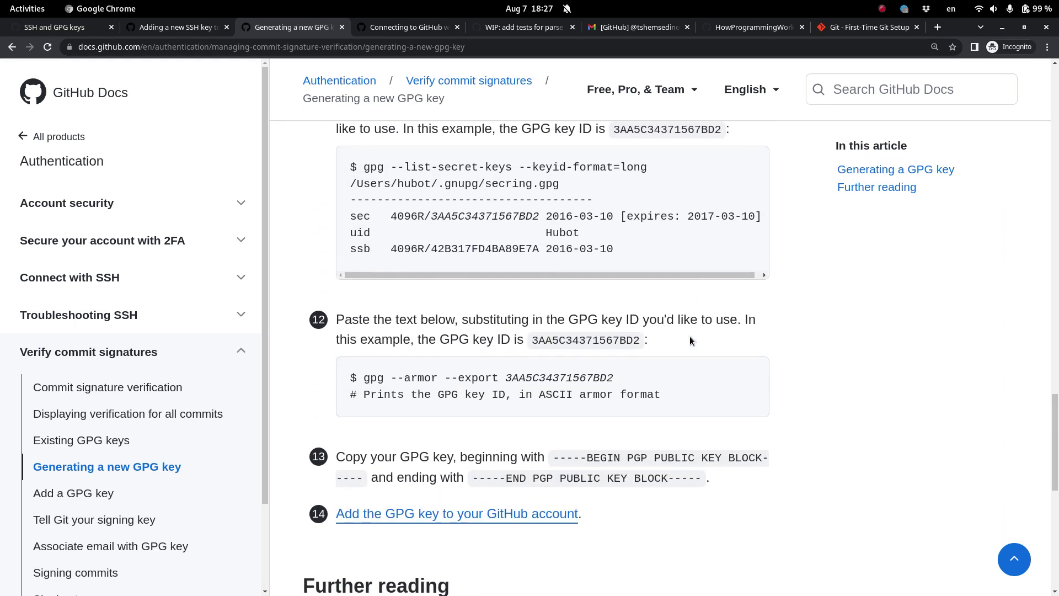
pyautogui.scroll(-5, 664, 226)
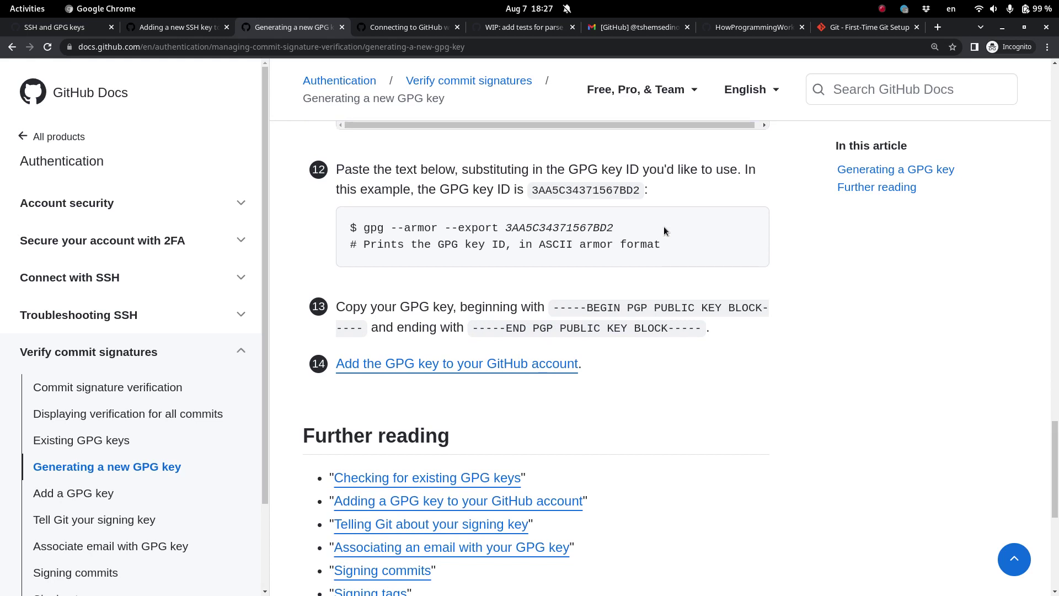
# Read the final GPG instructions on exporting and copying the public key, highlighting the BEGIN PGP PUBLIC KEY BLOCK marker
pyautogui.scroll(-2, 664, 227)
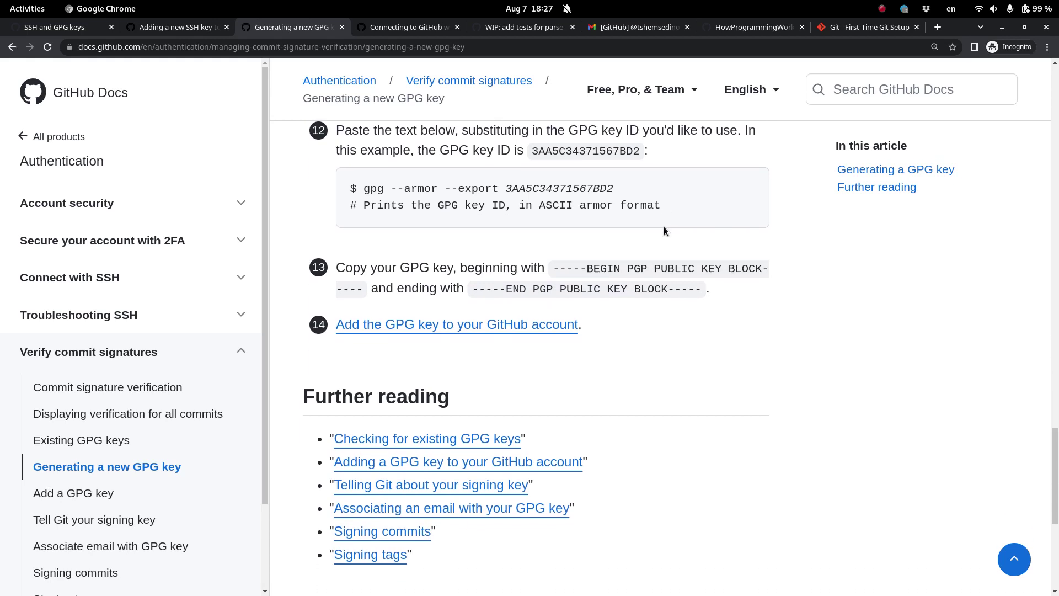
pyautogui.scroll(1, 663, 231)
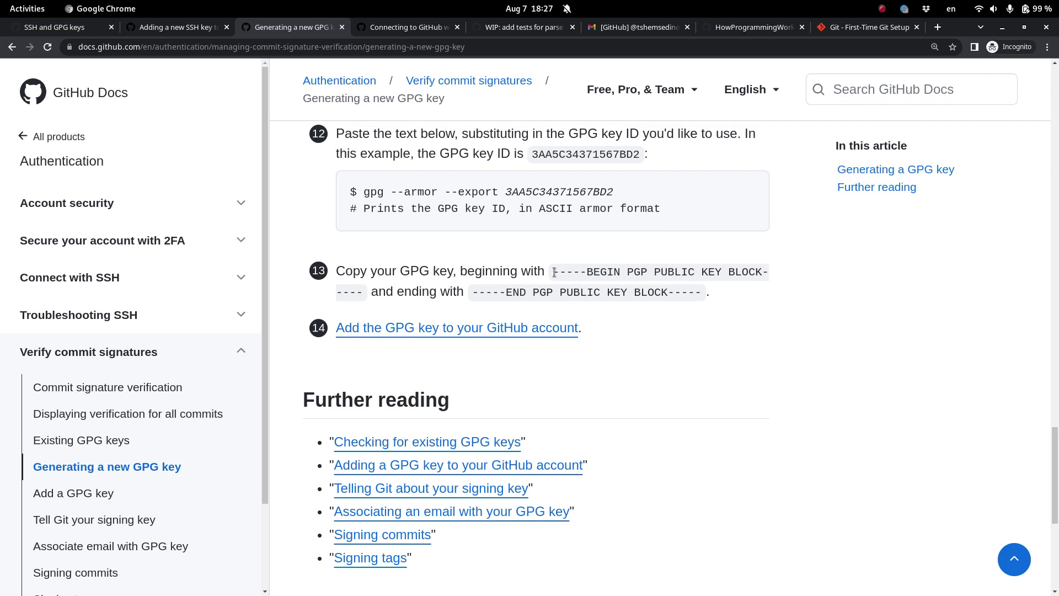
pyautogui.moveTo(553, 272); pyautogui.dragTo(697, 279)
pyautogui.click(697, 280)
pyautogui.scroll(-1, 671, 332)
# Revisit the account's keys overview and the Connecting to GitHub with SSH page, then view the key-type note in the Add a new SSH key article
pyautogui.click(143, 32)
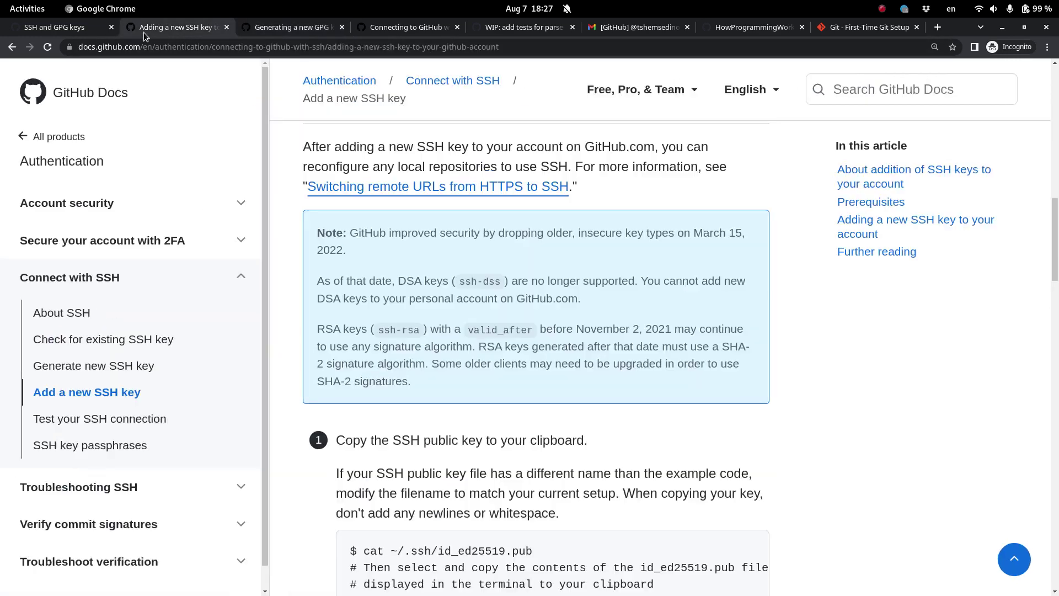
pyautogui.click(67, 29)
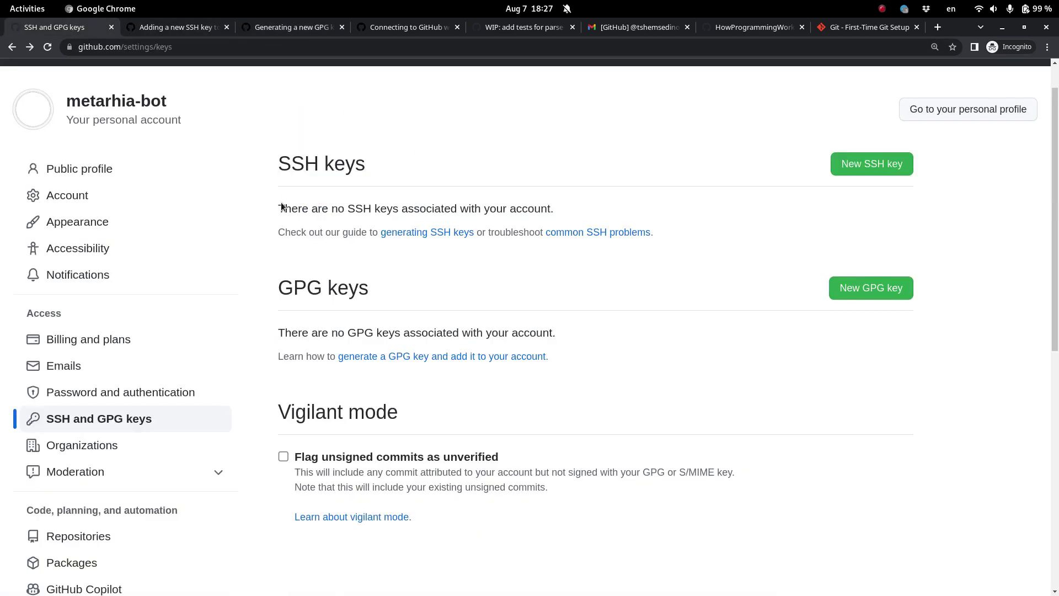
pyautogui.click(385, 27)
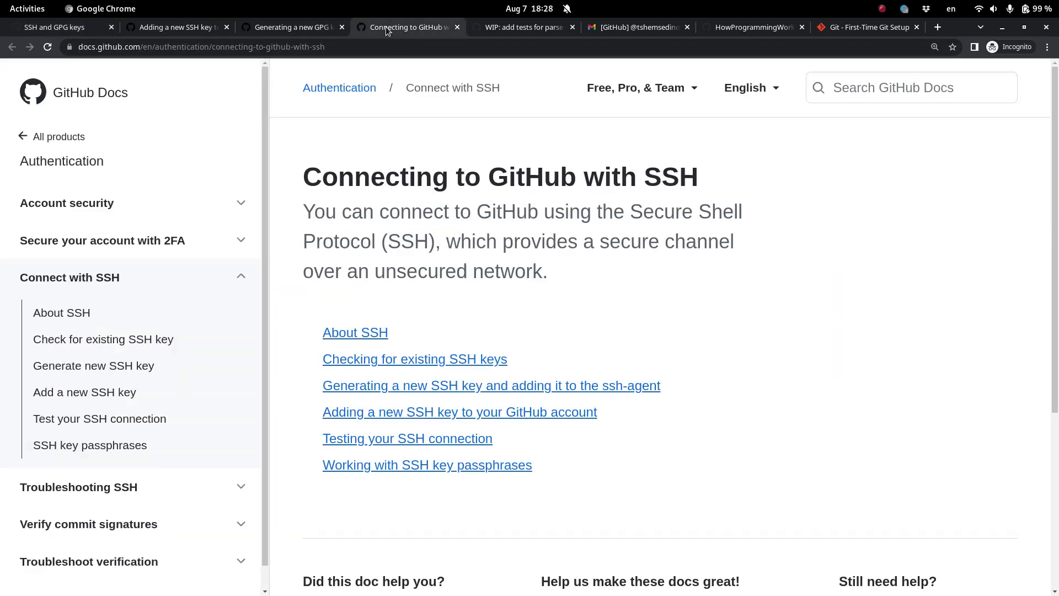
pyautogui.click(187, 31)
pyautogui.scroll(-2, 501, 298)
pyautogui.scroll(3, 501, 298)
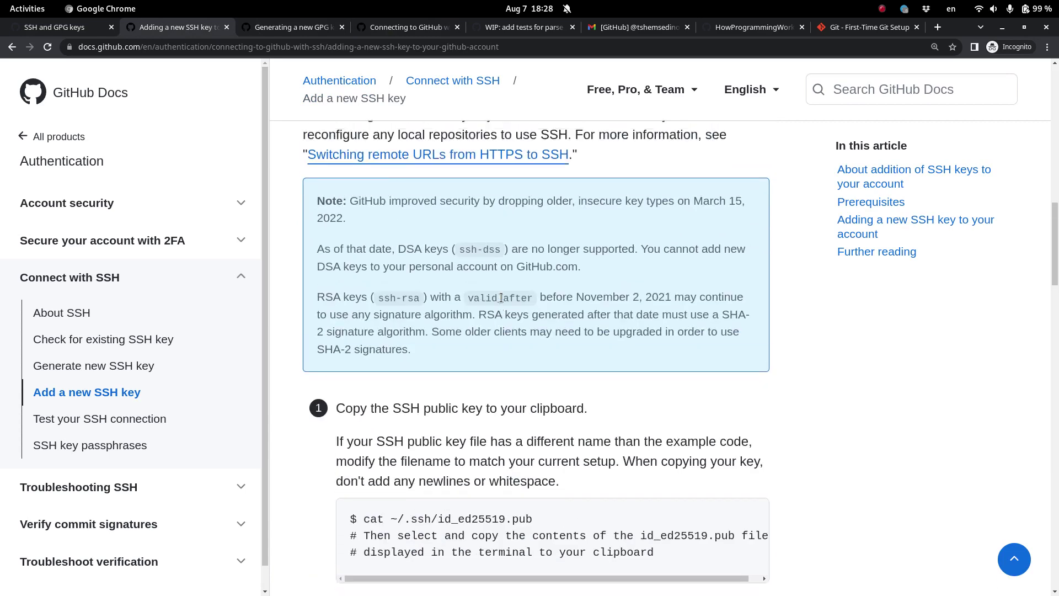
# Open "Checking for existing SSH keys" from the Connecting to GitHub with SSH page and examine its steps, from ls -al ~/.ssh to generating or uploading a key
pyautogui.click(399, 23)
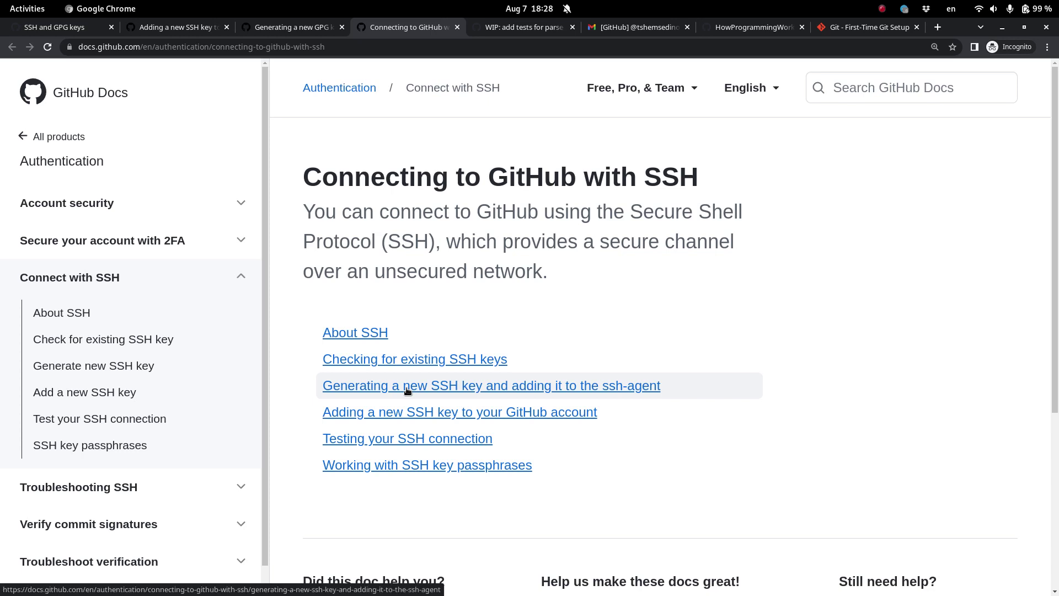
pyautogui.click(357, 361)
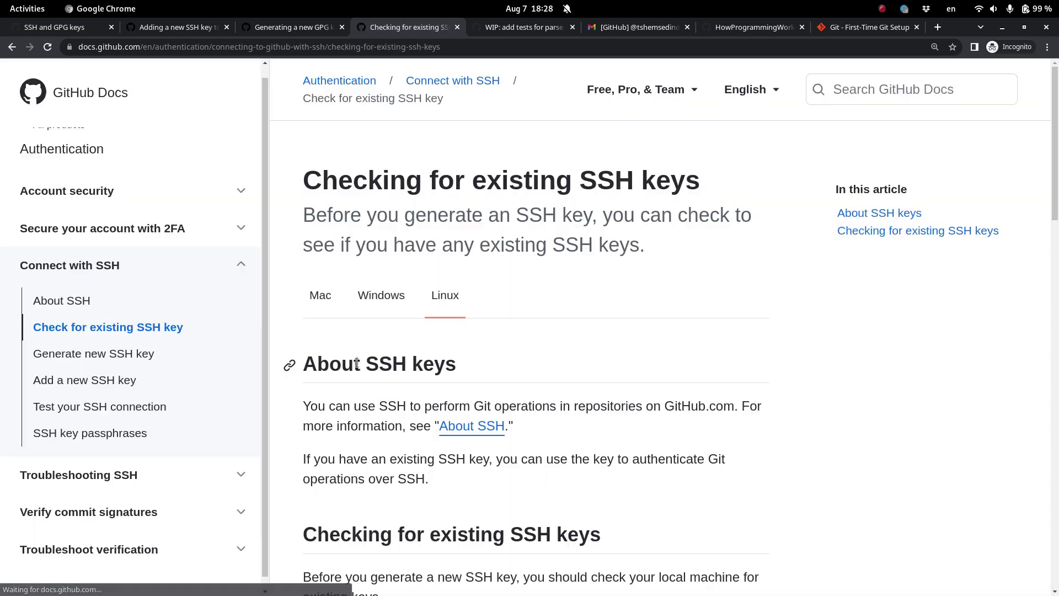
pyautogui.scroll(-12, 578, 391)
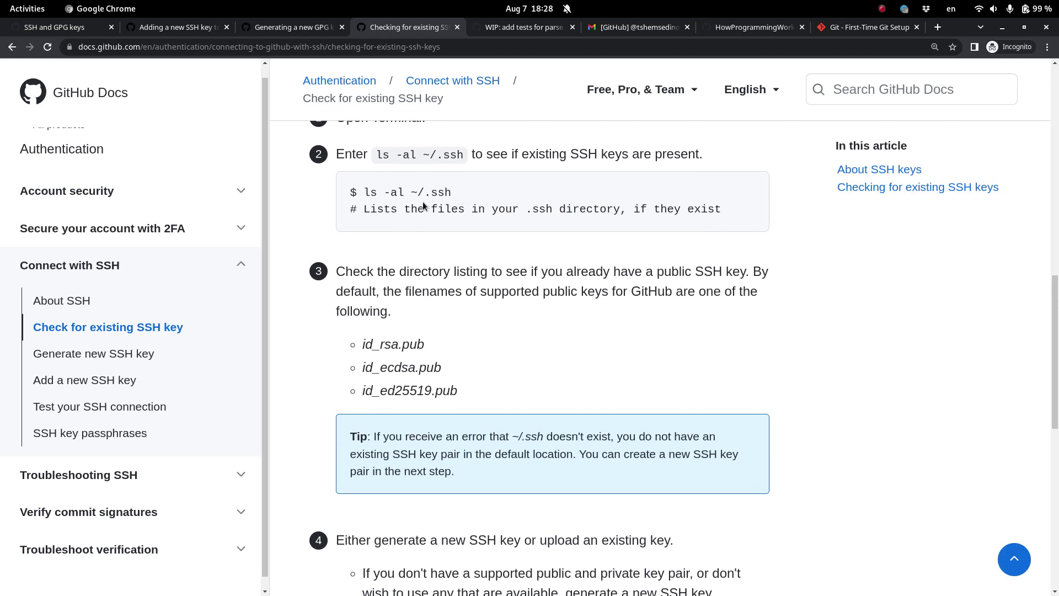
pyautogui.scroll(-3, 520, 362)
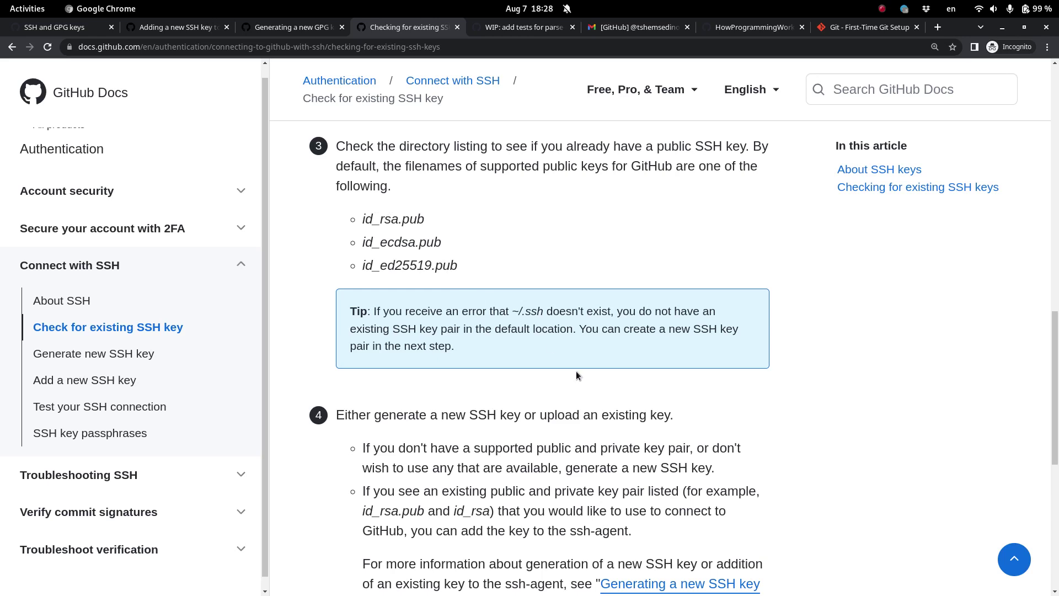
pyautogui.scroll(-1, 577, 376)
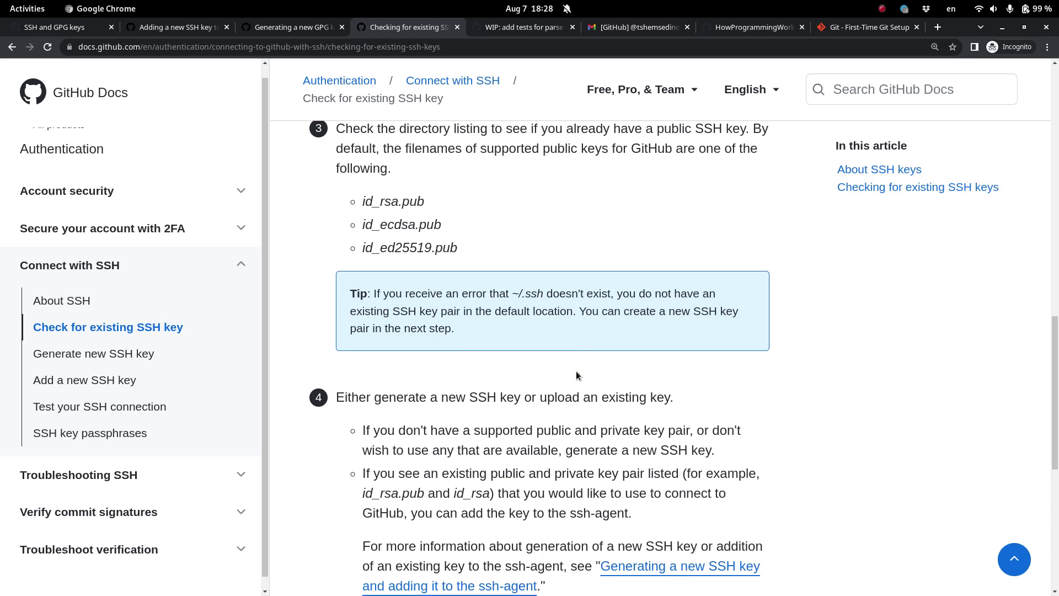
pyautogui.scroll(-2, 576, 372)
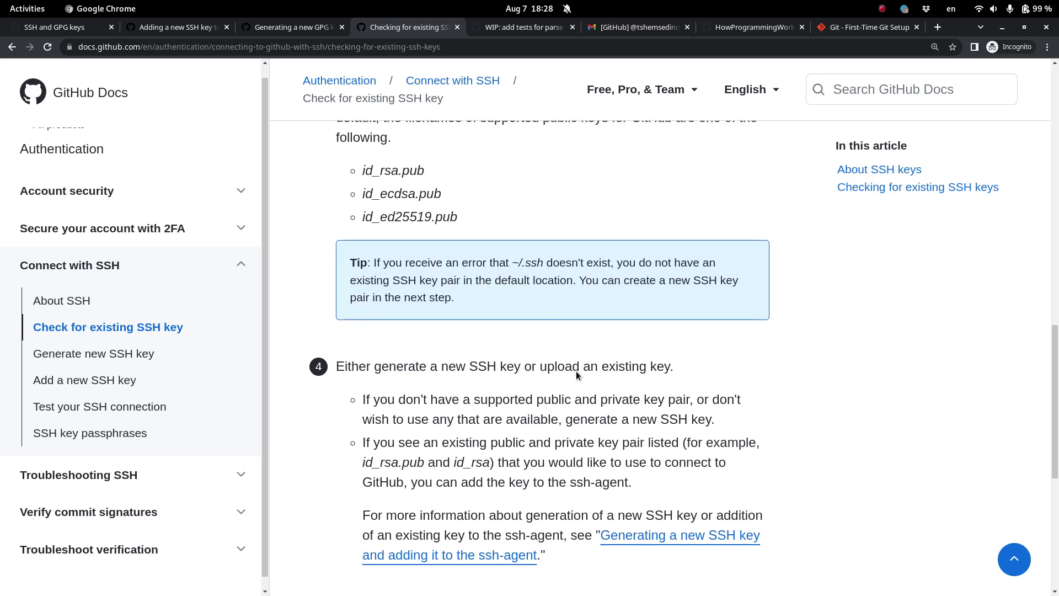
pyautogui.scroll(-2, 576, 370)
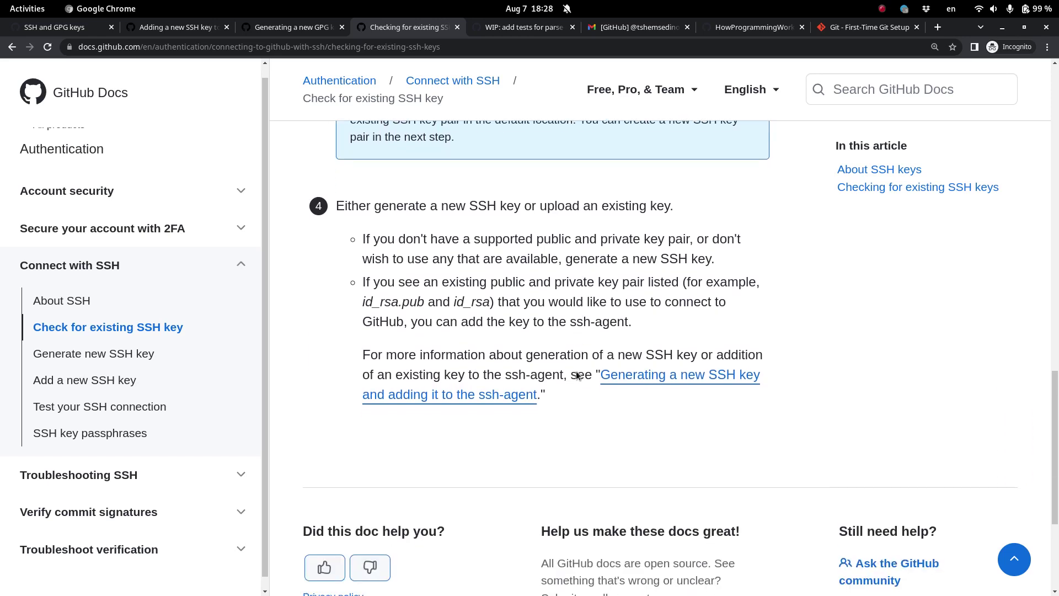
pyautogui.scroll(4, 576, 371)
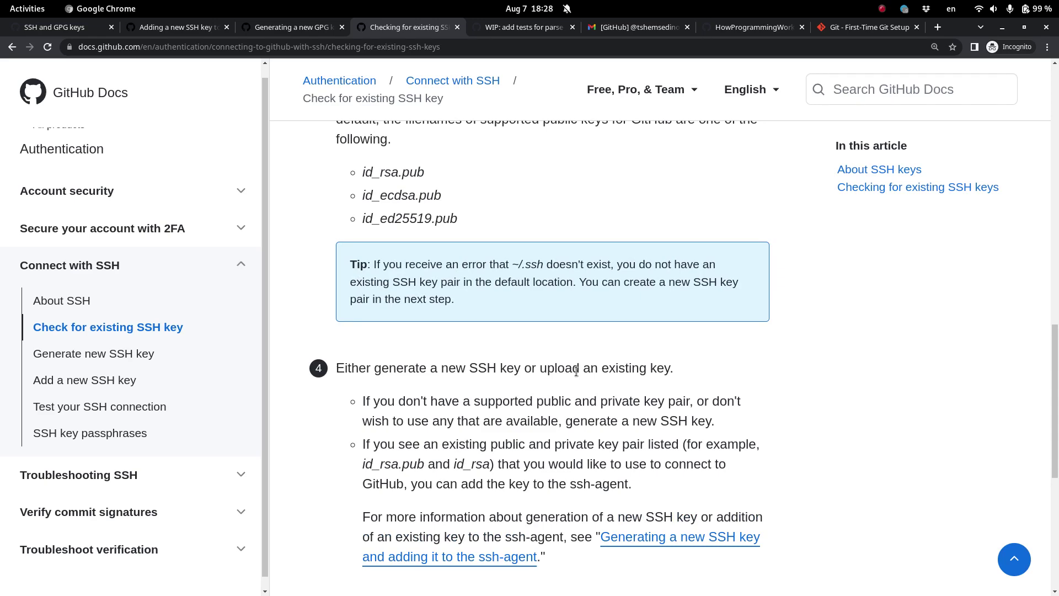
pyautogui.scroll(5, 576, 371)
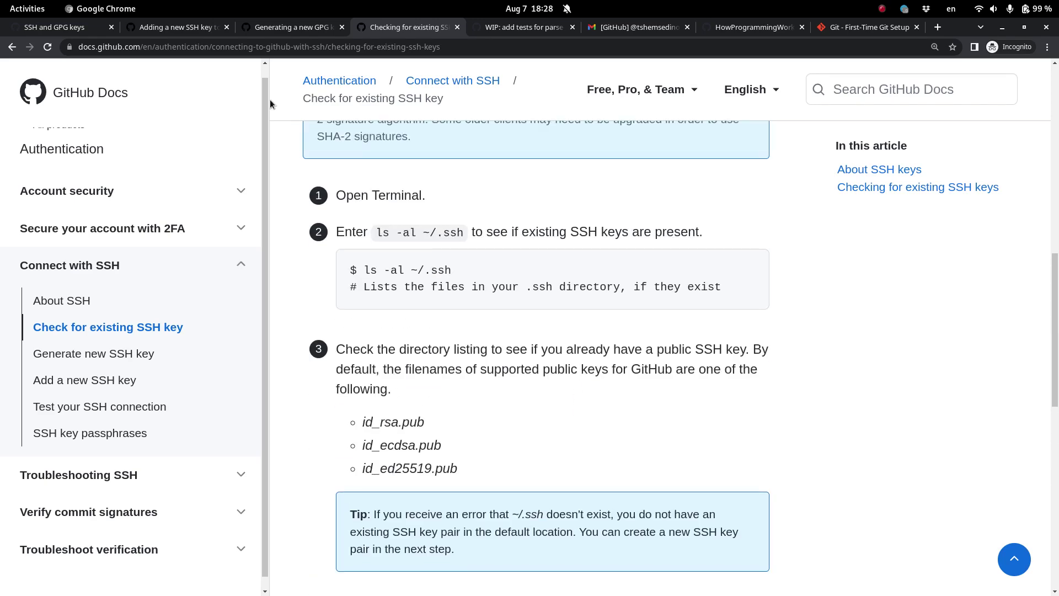
# Revisit the account's keys overview, then open the First-Time Git Setup chapter at the Your Identity section
pyautogui.click(82, 27)
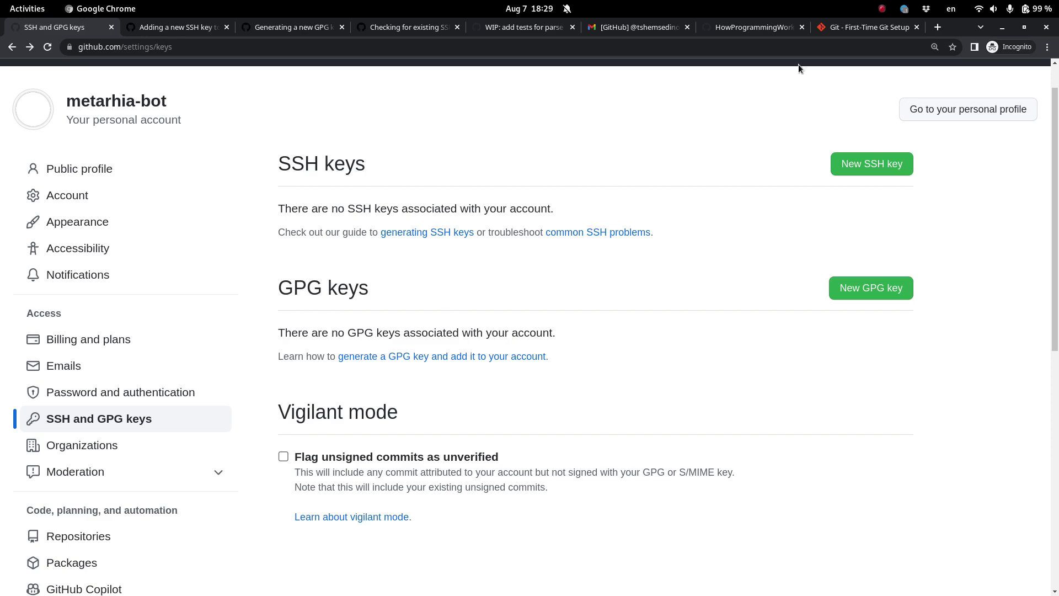
pyautogui.click(861, 27)
pyautogui.scroll(-3, 632, 346)
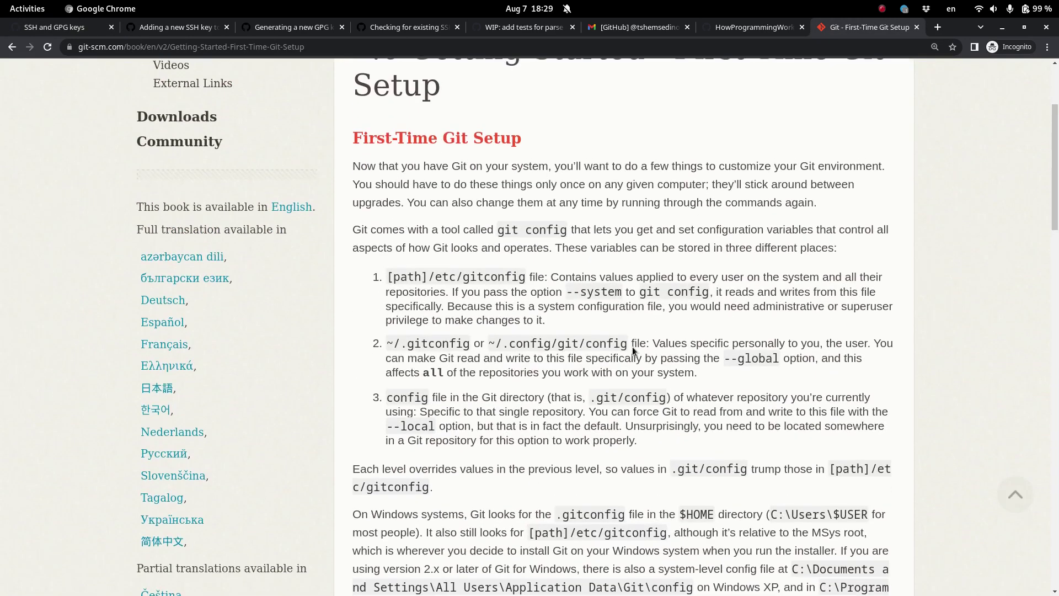
pyautogui.scroll(2, 632, 346)
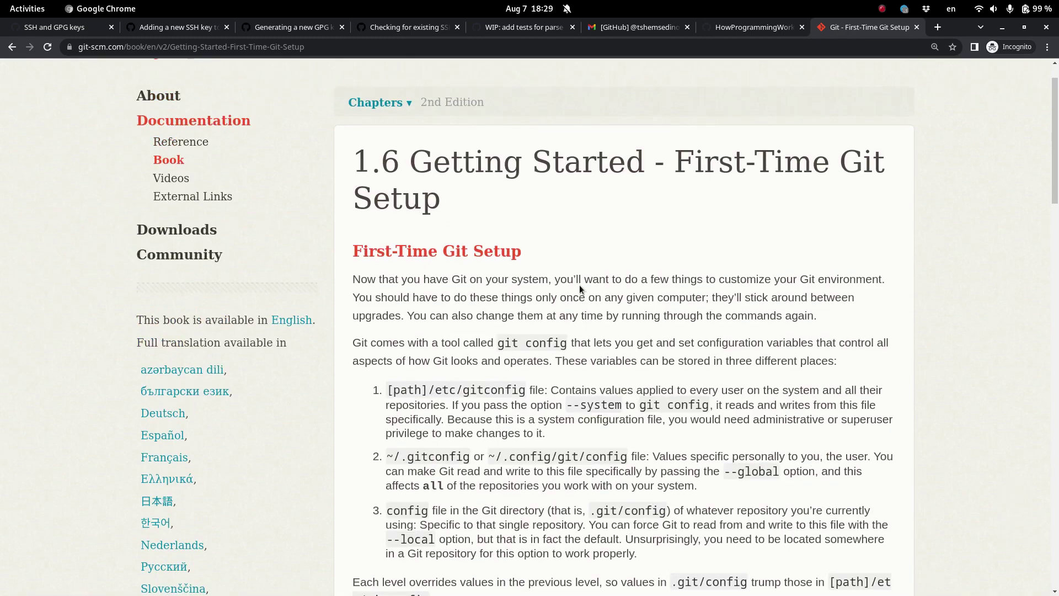
pyautogui.scroll(-12, 579, 284)
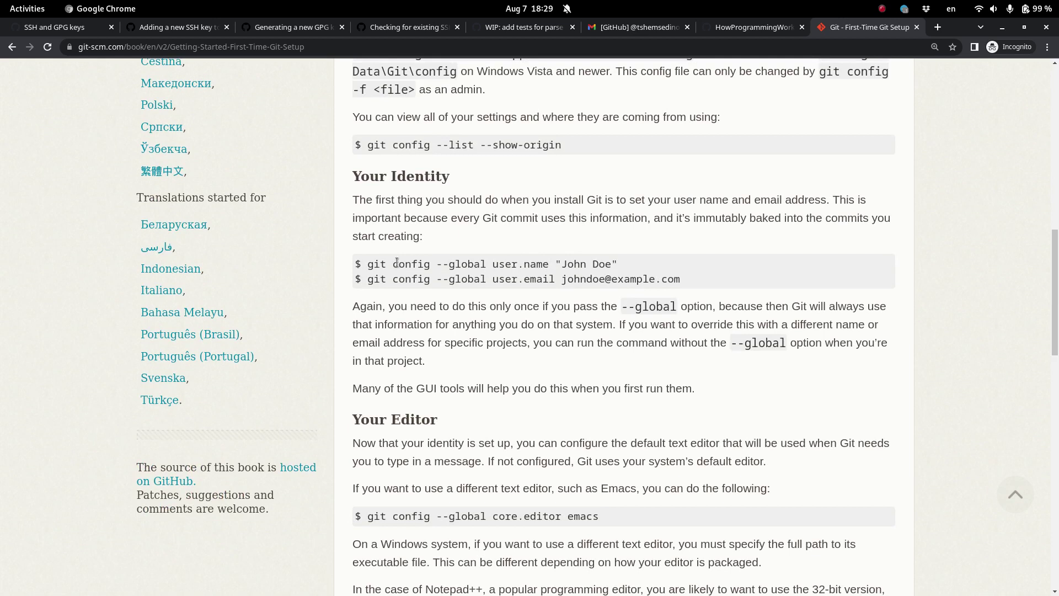
# Highlight the git config --global user.name command and part of the user.email command under Your Identity
pyautogui.moveTo(368, 264); pyautogui.dragTo(653, 266)
pyautogui.click(582, 265)
pyautogui.moveTo(546, 279); pyautogui.dragTo(635, 278)
pyautogui.click(633, 278)
# Highlight the command git config --global core.editor emacs in the Your Editor section, then clear the highlight
pyautogui.scroll(-4, 658, 295)
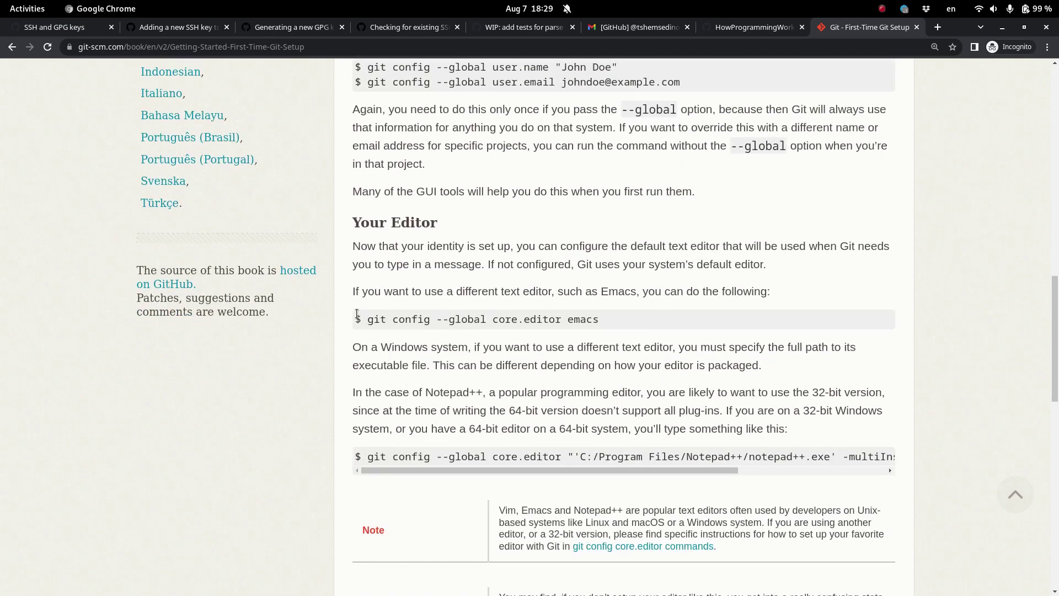
pyautogui.moveTo(365, 320); pyautogui.dragTo(623, 322)
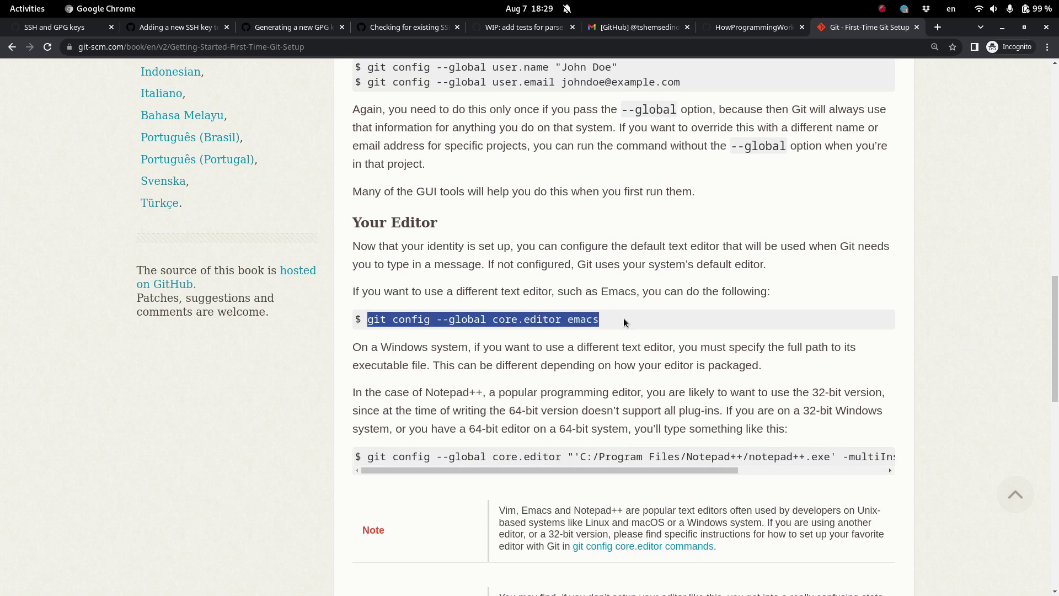
pyautogui.click(624, 322)
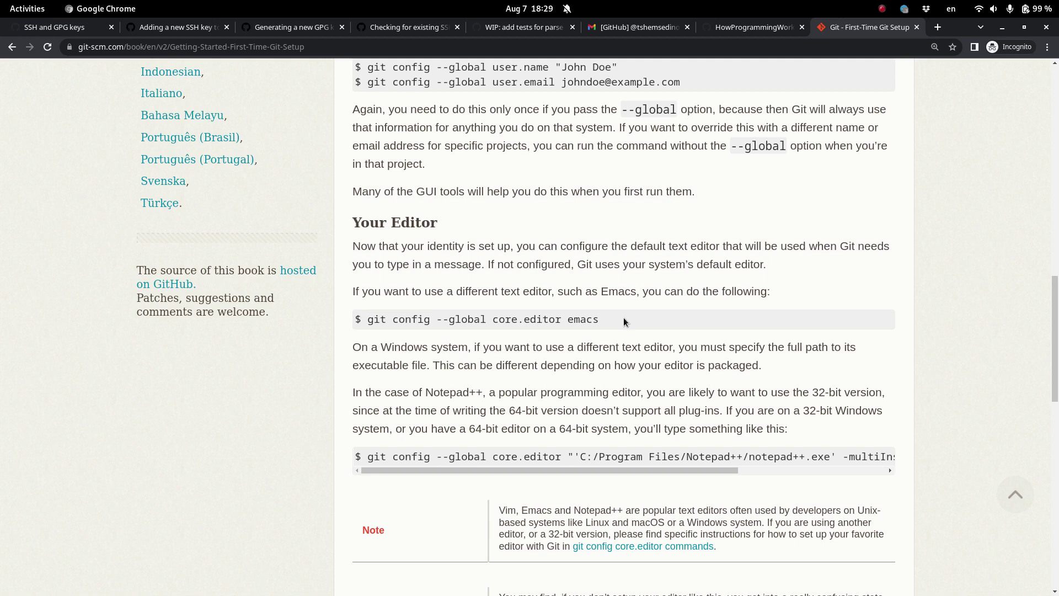
# Review the chapter's explanation of the Git config file levels and the git config --list --show-origin command
pyautogui.scroll(3, 624, 319)
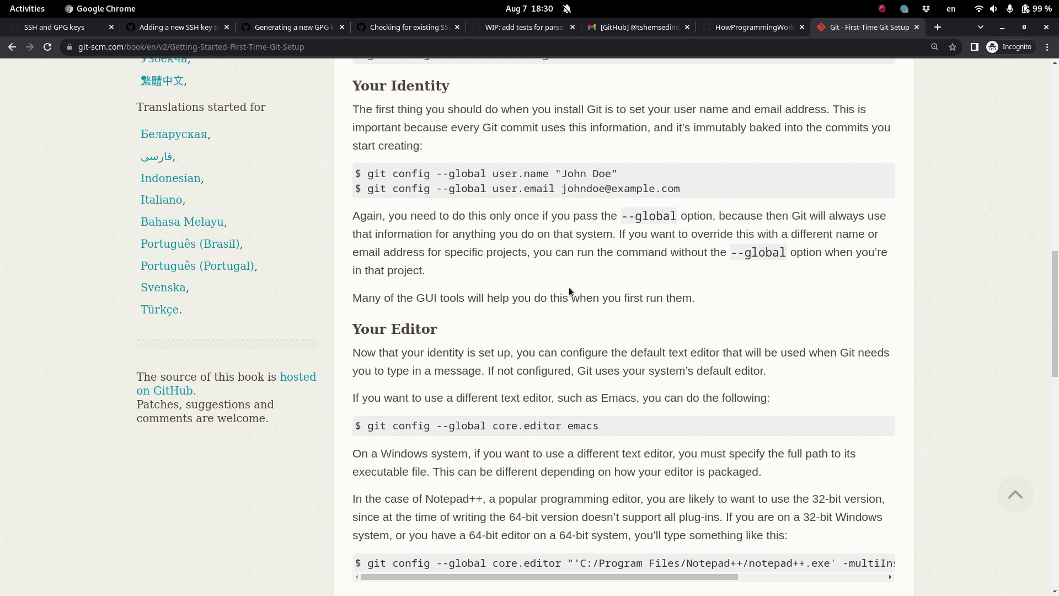
pyautogui.scroll(12, 569, 286)
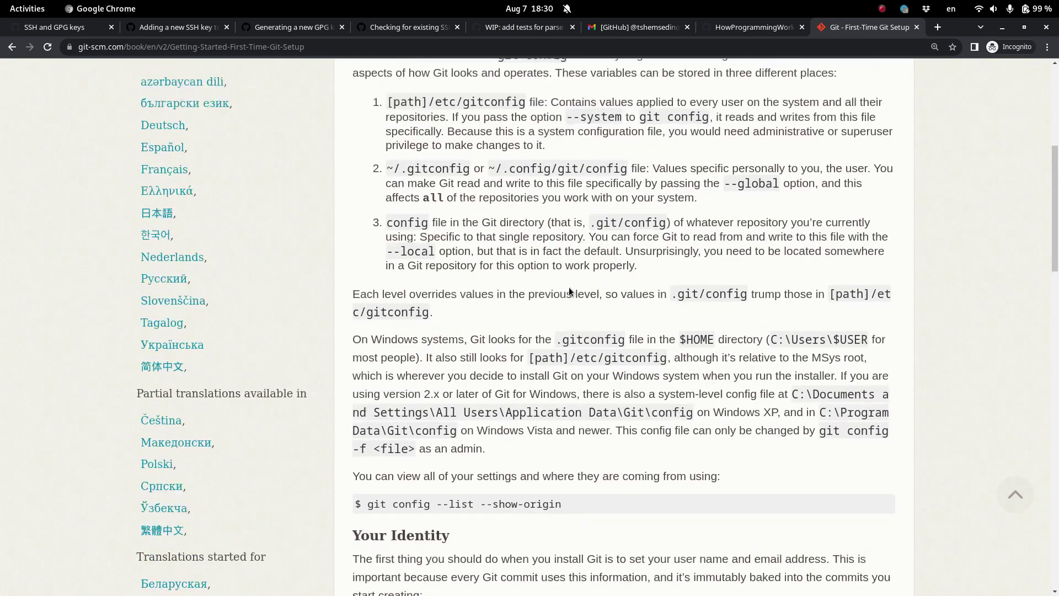
pyautogui.scroll(-7, 568, 287)
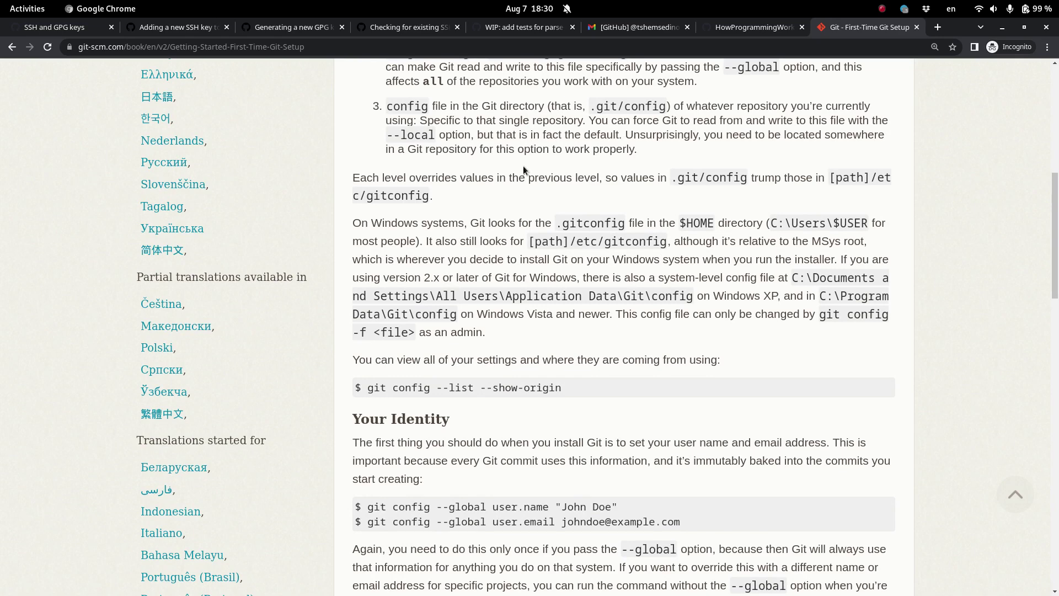
# Switch to Gmail, read the GitHub invitation to the HowProgrammingWorks organization and highlight the organization's name
pyautogui.click(174, 28)
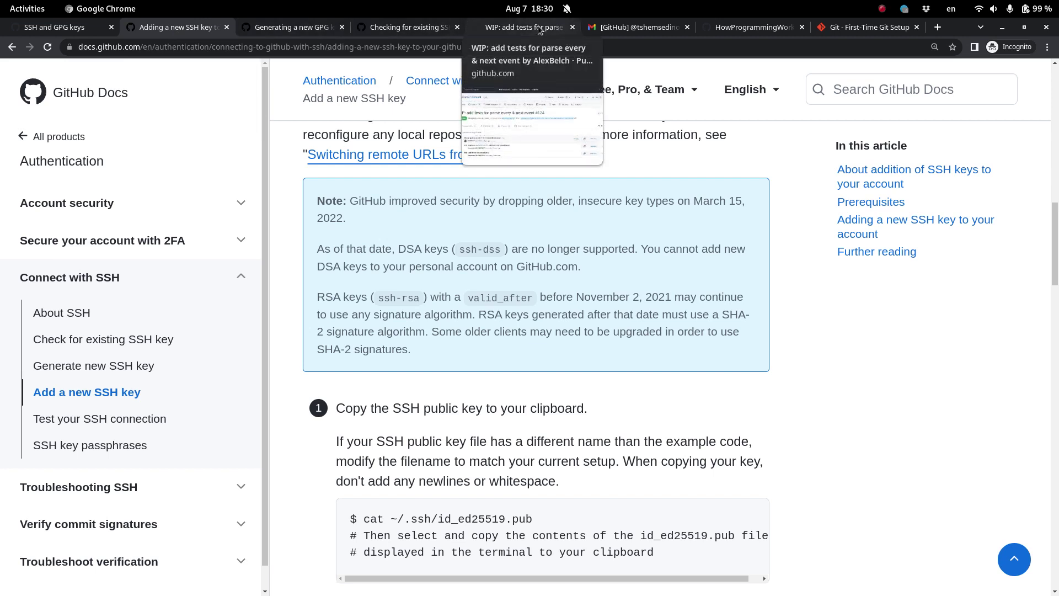
pyautogui.click(594, 29)
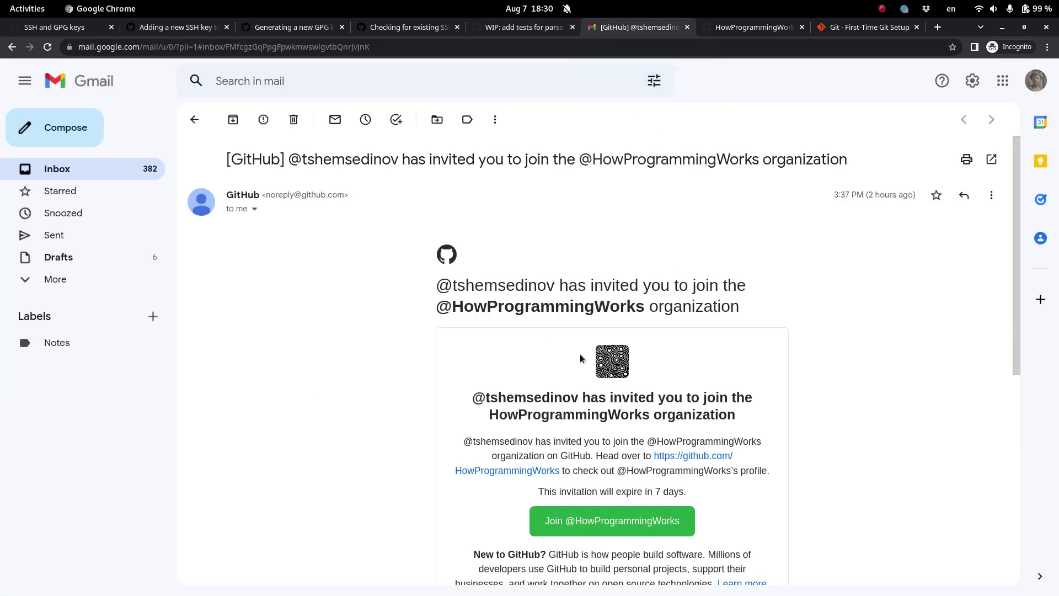
pyautogui.scroll(-5, 787, 365)
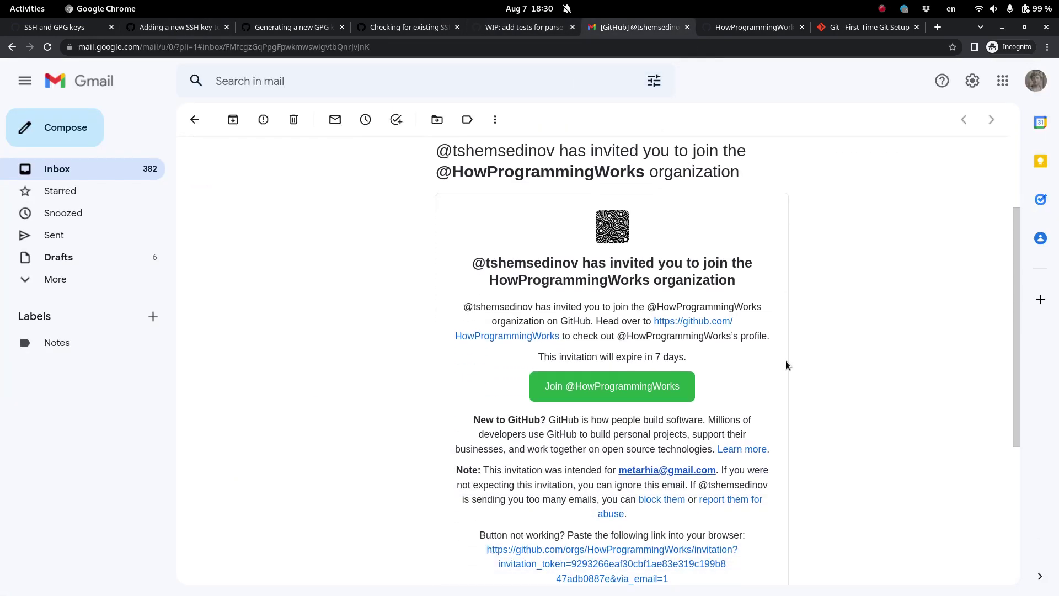
pyautogui.scroll(5, 787, 365)
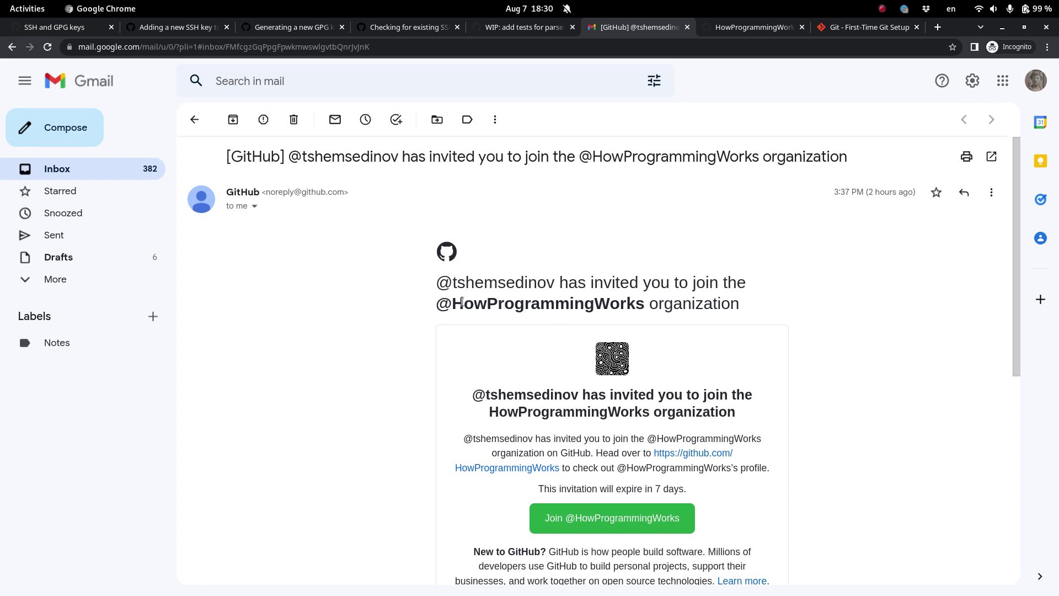
pyautogui.moveTo(497, 305); pyautogui.dragTo(635, 305)
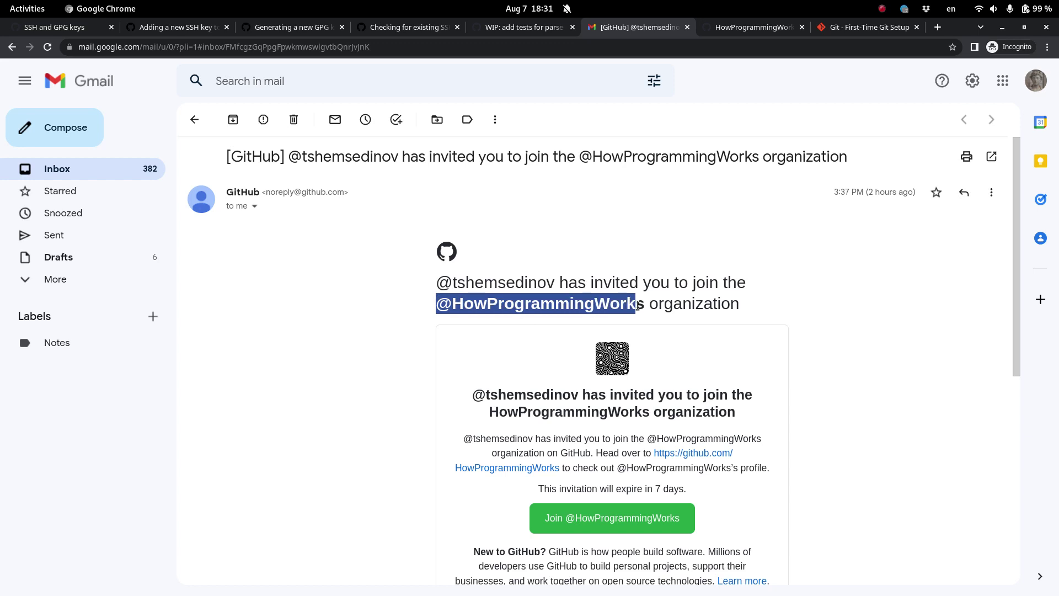
pyautogui.click(637, 307)
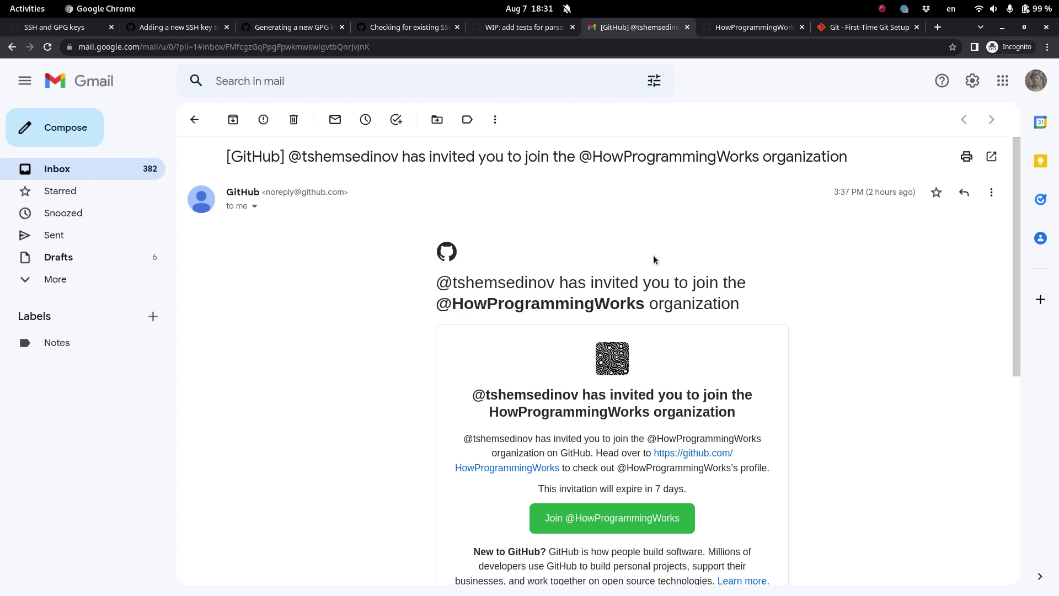
# Accept the emailed invitation to join the HowProgrammingWorks organization on GitHub and view its pinned repositories
pyautogui.click(621, 518)
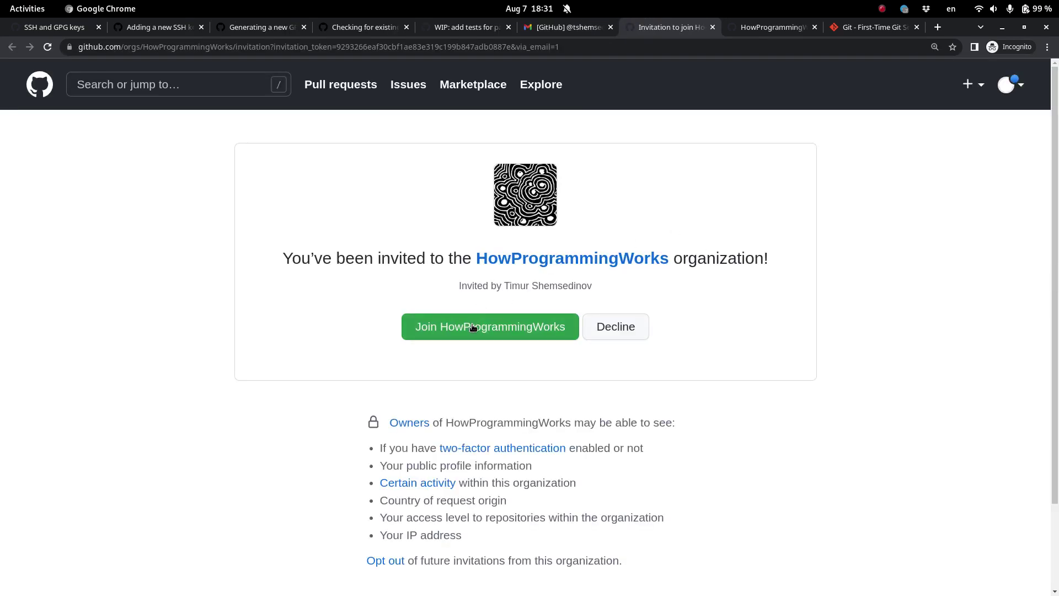
pyautogui.click(474, 329)
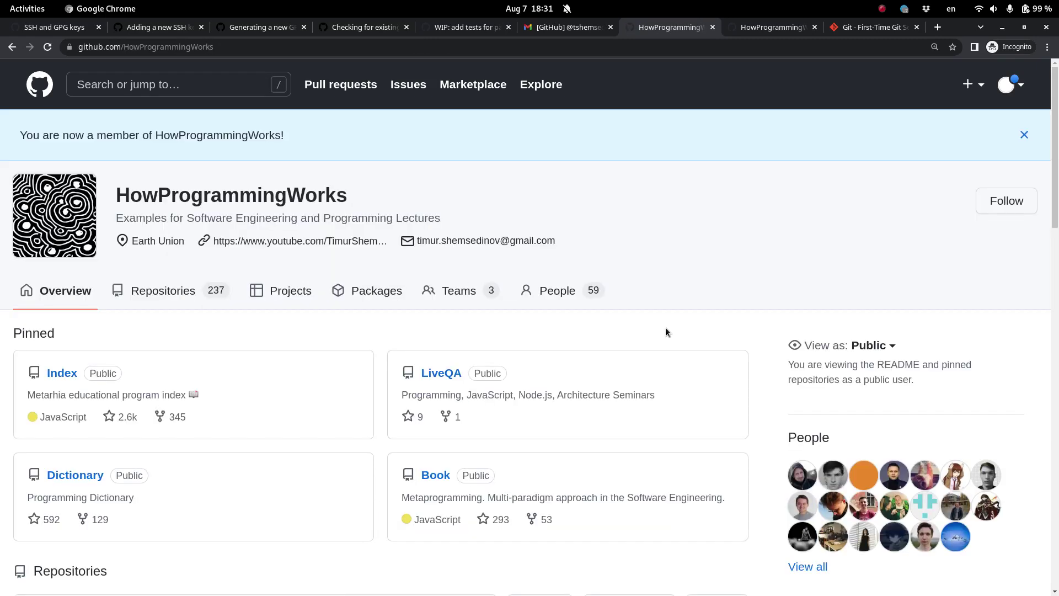
pyautogui.scroll(-1, 665, 332)
pyautogui.scroll(1, 666, 331)
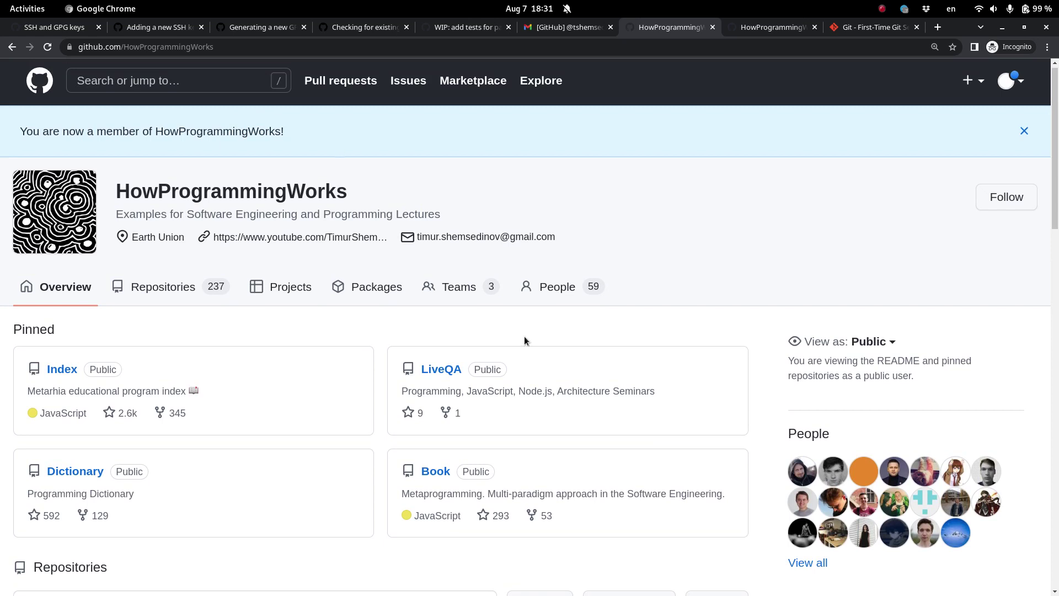
pyautogui.scroll(-2, 686, 383)
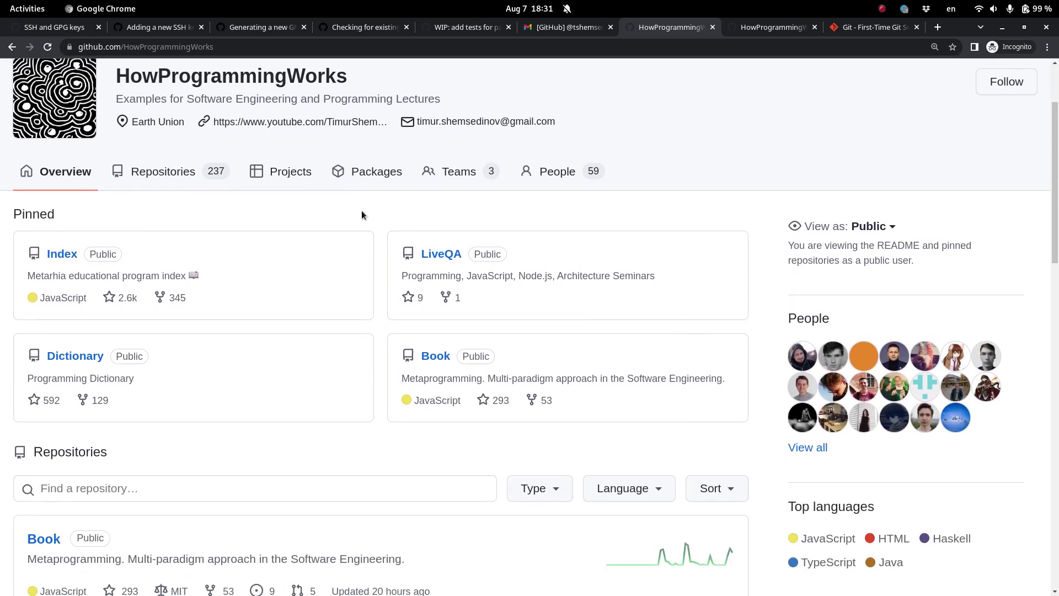
# Open the Metarhia organization from the metautil pull request and accept its invitation to join
pyautogui.scroll(2, 362, 214)
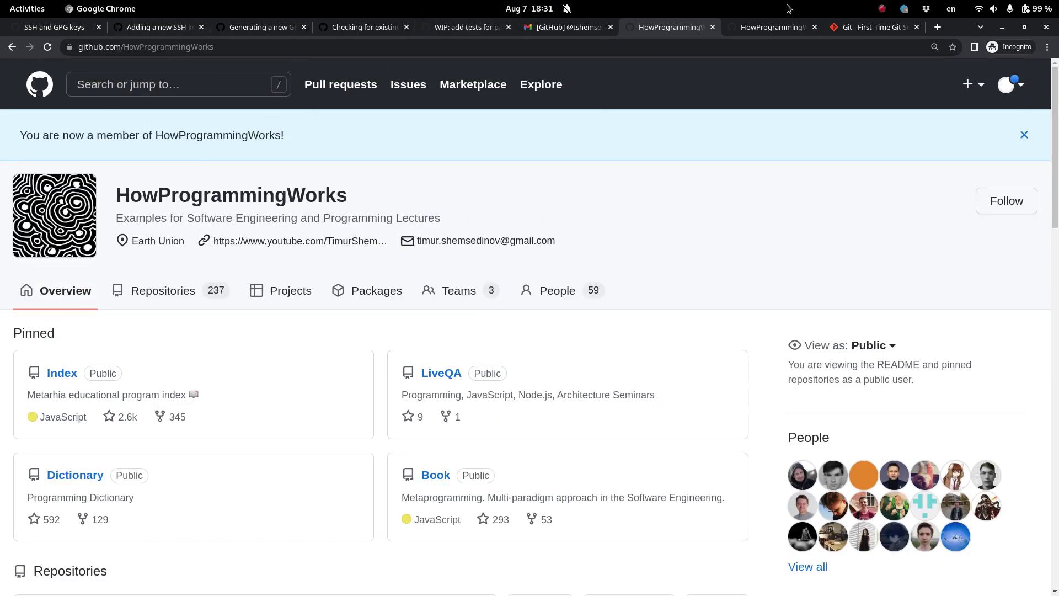
pyautogui.click(757, 24)
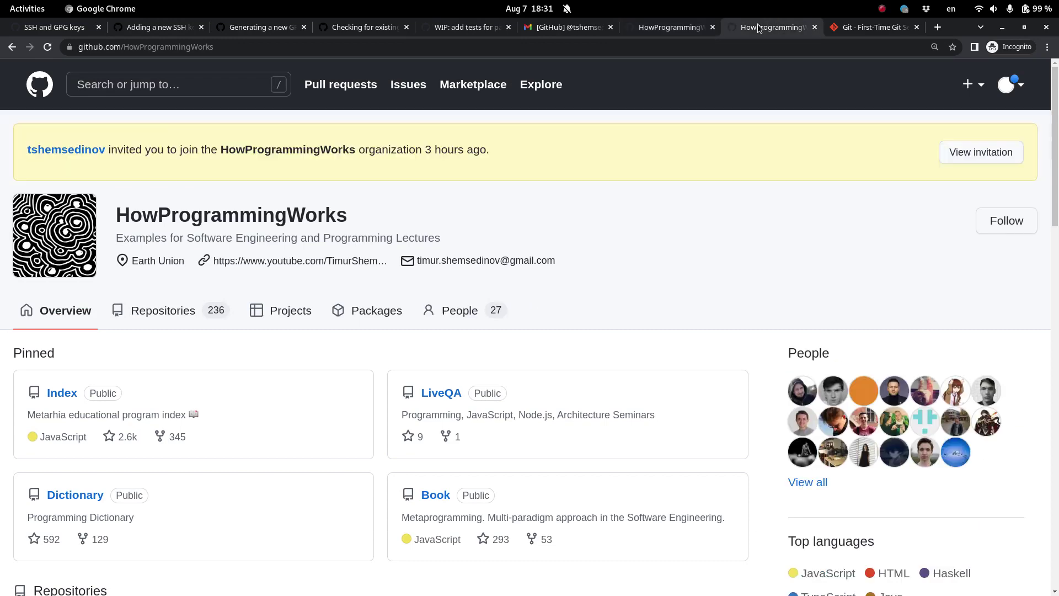
pyautogui.click(429, 28)
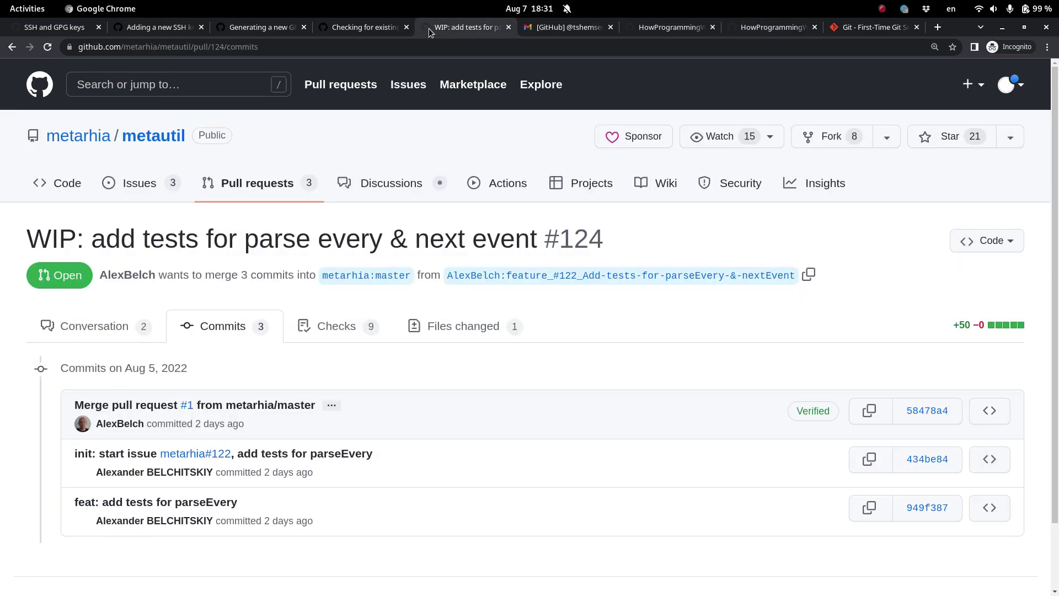
pyautogui.click(78, 135)
pyautogui.scroll(-1, 659, 373)
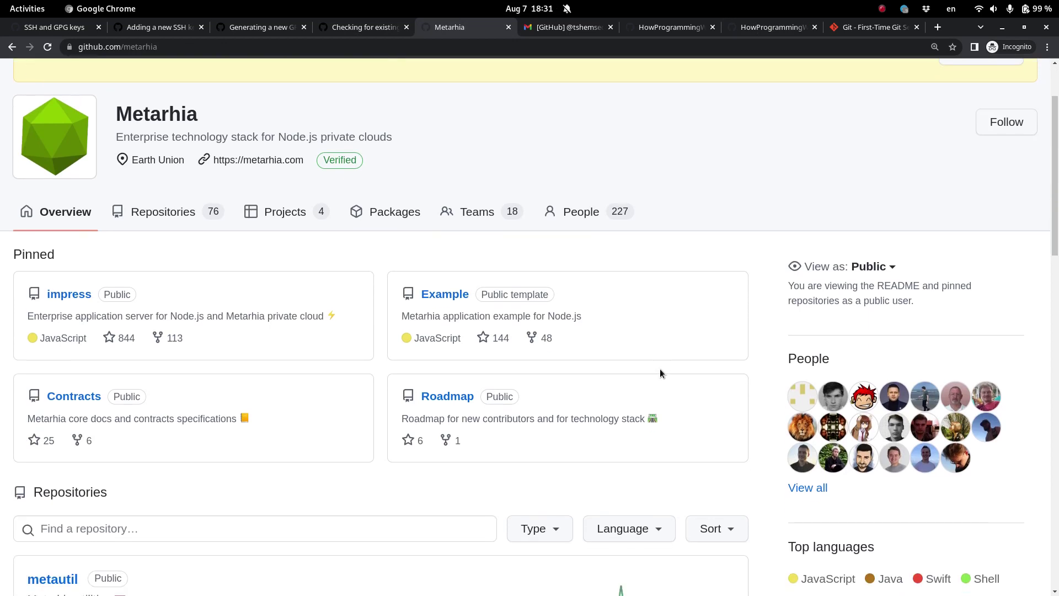
pyautogui.scroll(1, 660, 373)
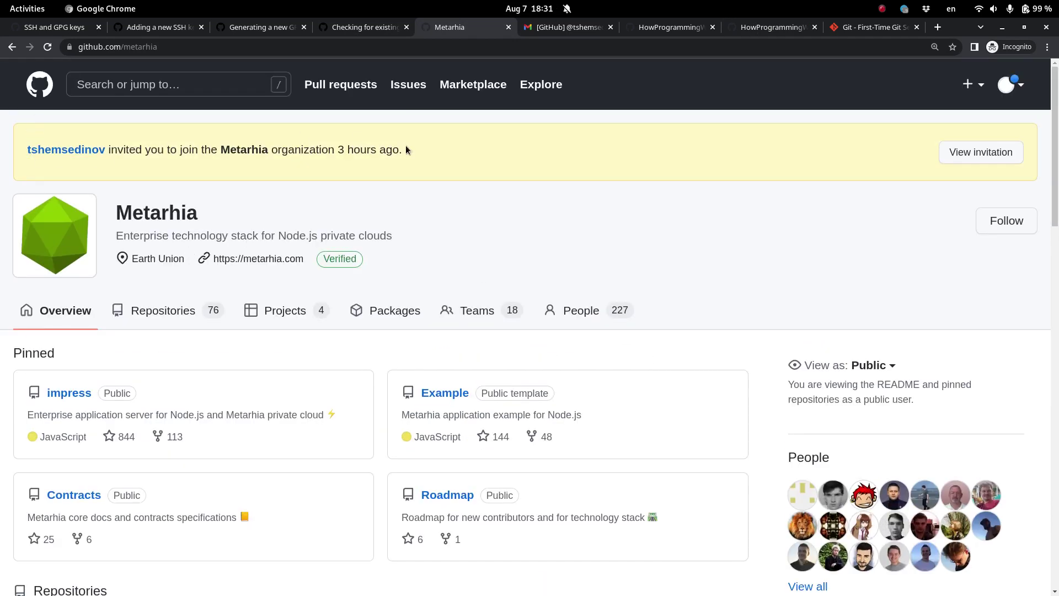
pyautogui.click(988, 161)
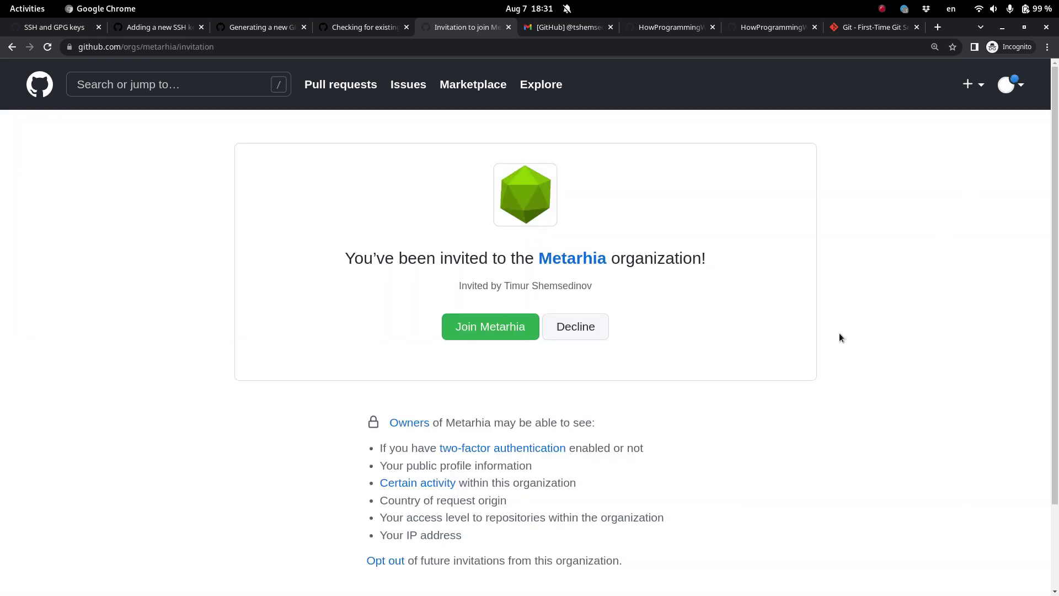
pyautogui.click(476, 333)
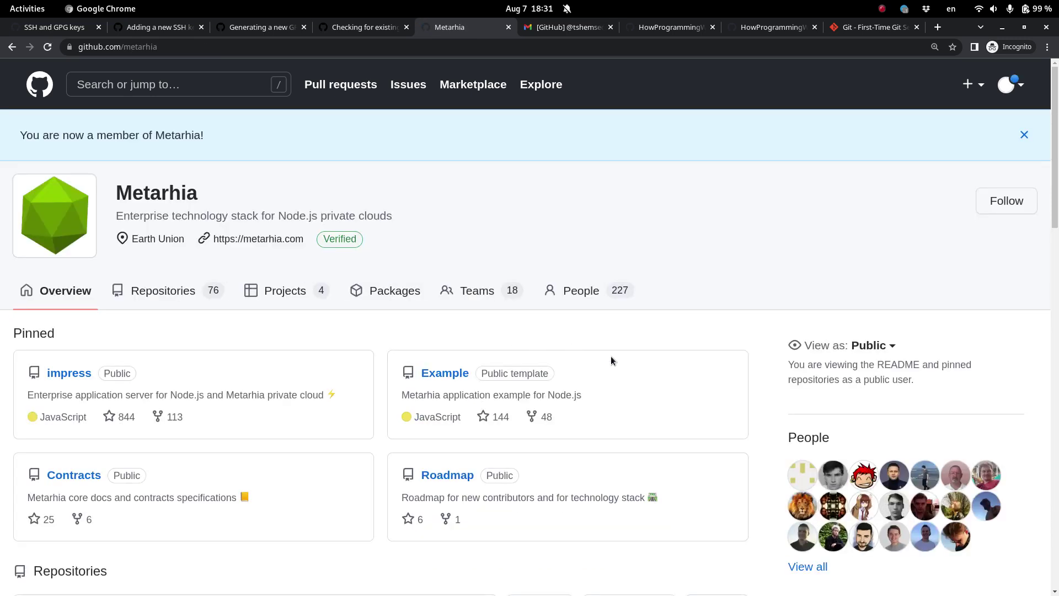
# Open Metarhia's people list and search the members for metar to find the metarhia-bot entry
pyautogui.scroll(-2, 497, 347)
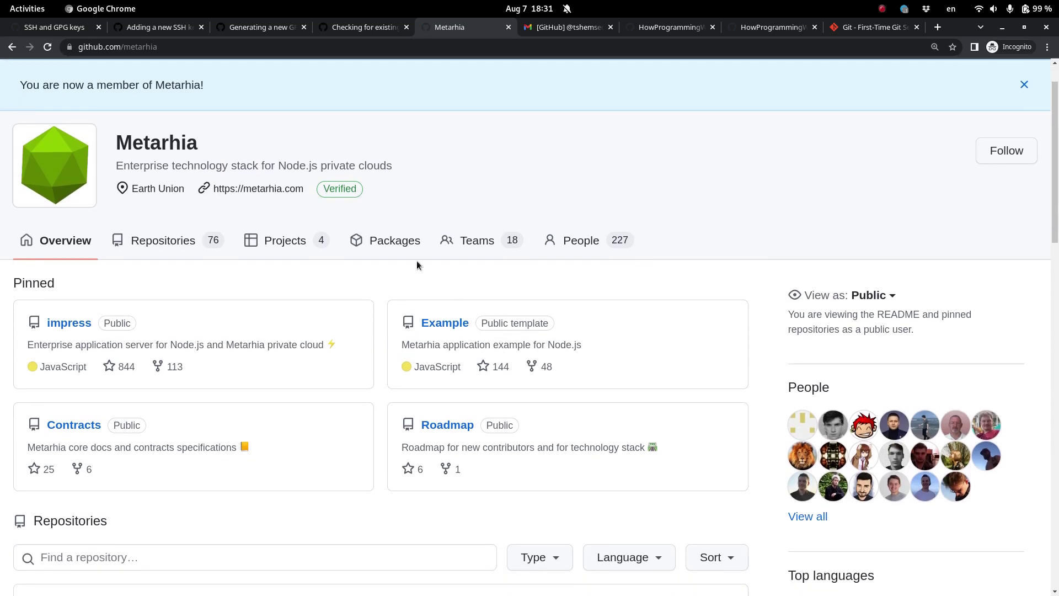
pyautogui.click(597, 251)
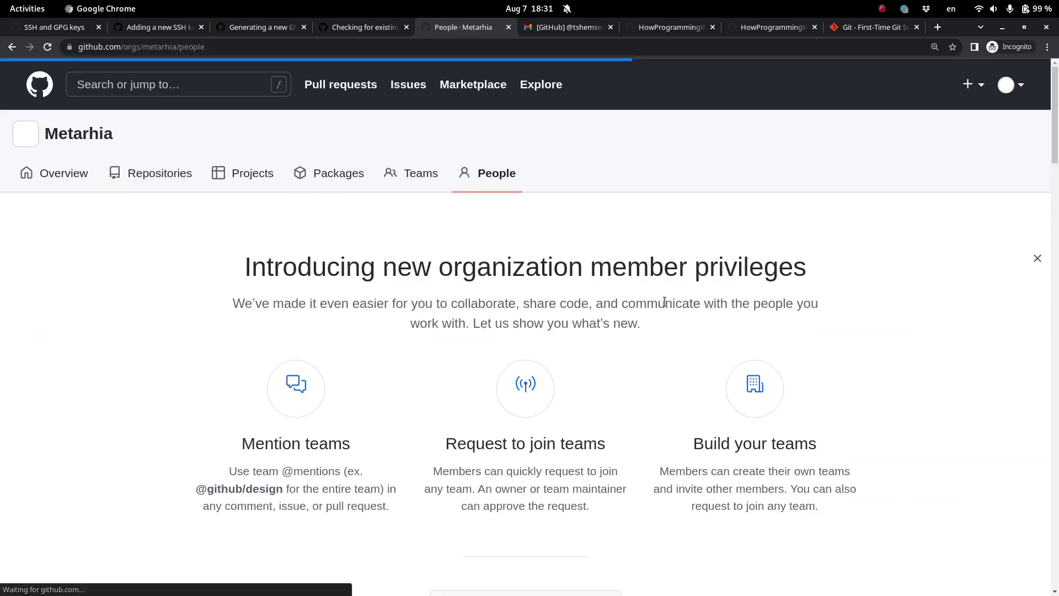
pyautogui.scroll(-10, 665, 303)
pyautogui.scroll(5, 665, 306)
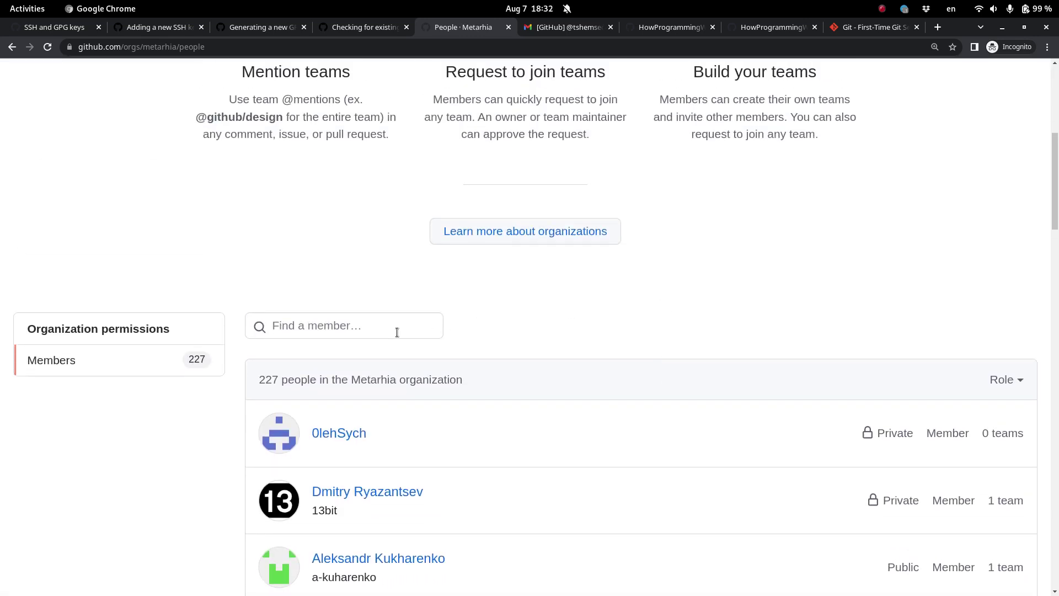
pyautogui.click(396, 332)
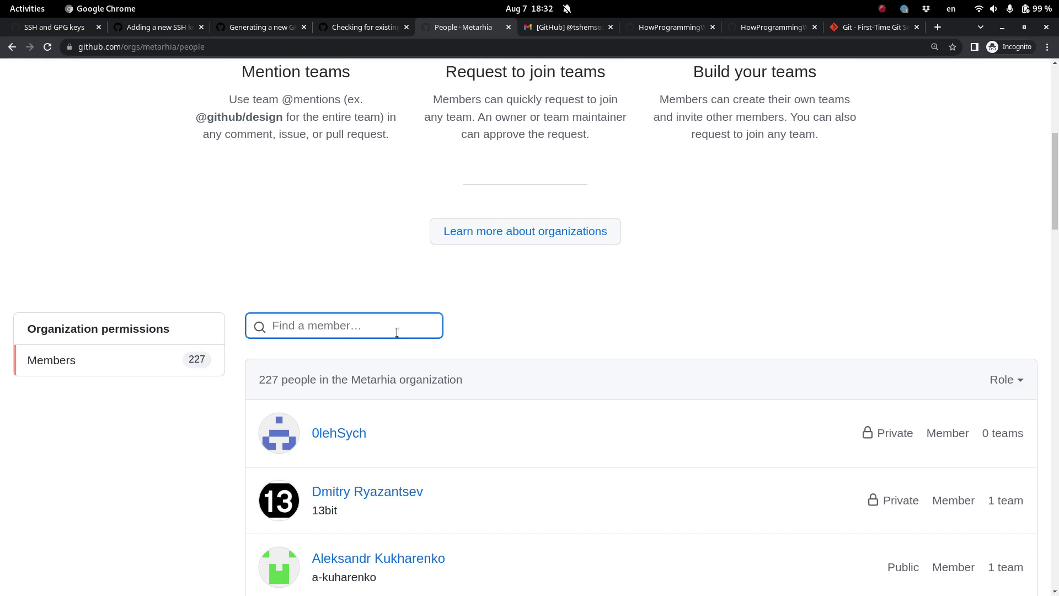
pyautogui.write('metar')
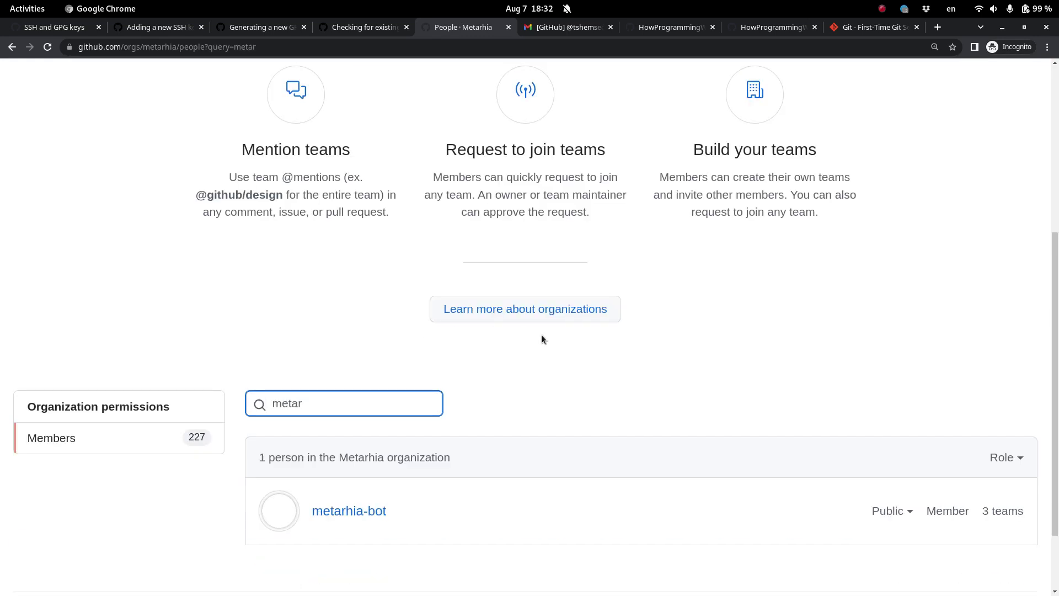
pyautogui.scroll(-3, 542, 339)
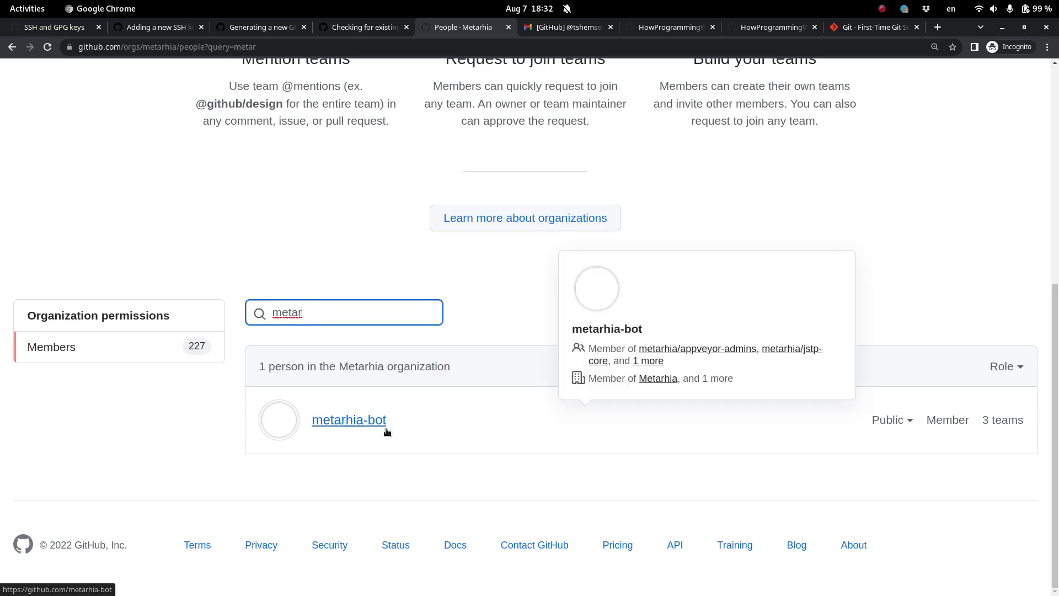
pyautogui.moveTo(338, 425)
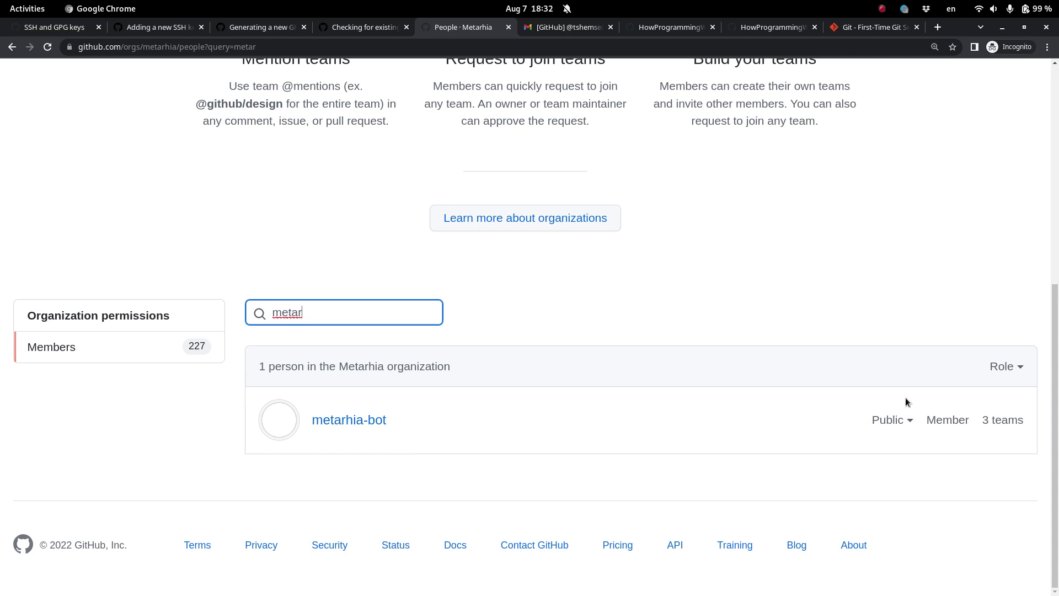
# Review the organization visibility options for metarhia-bot's membership, closing them without making a change
pyautogui.click(885, 422)
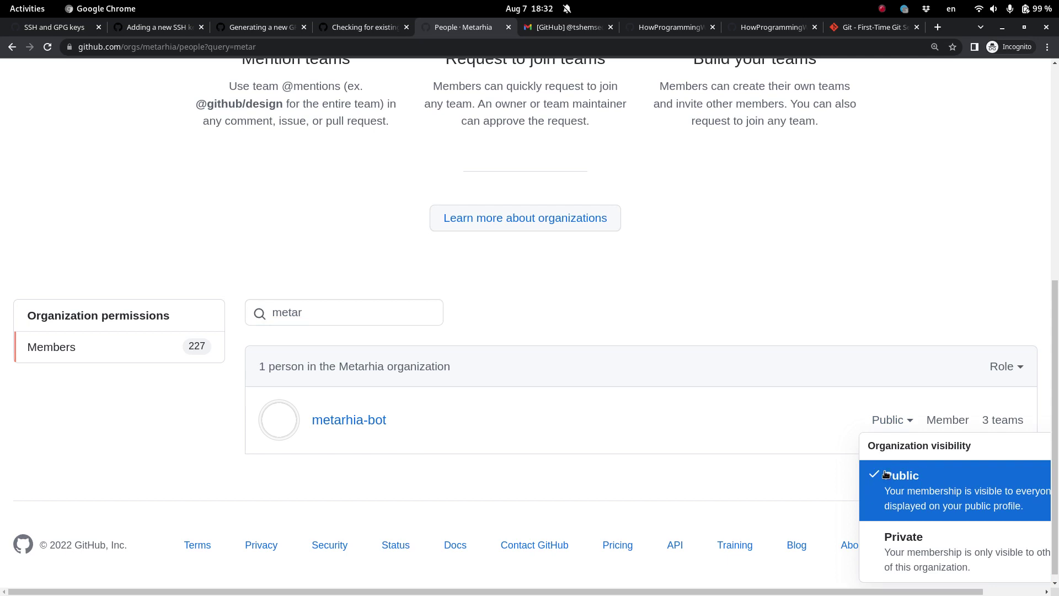
pyautogui.click(690, 435)
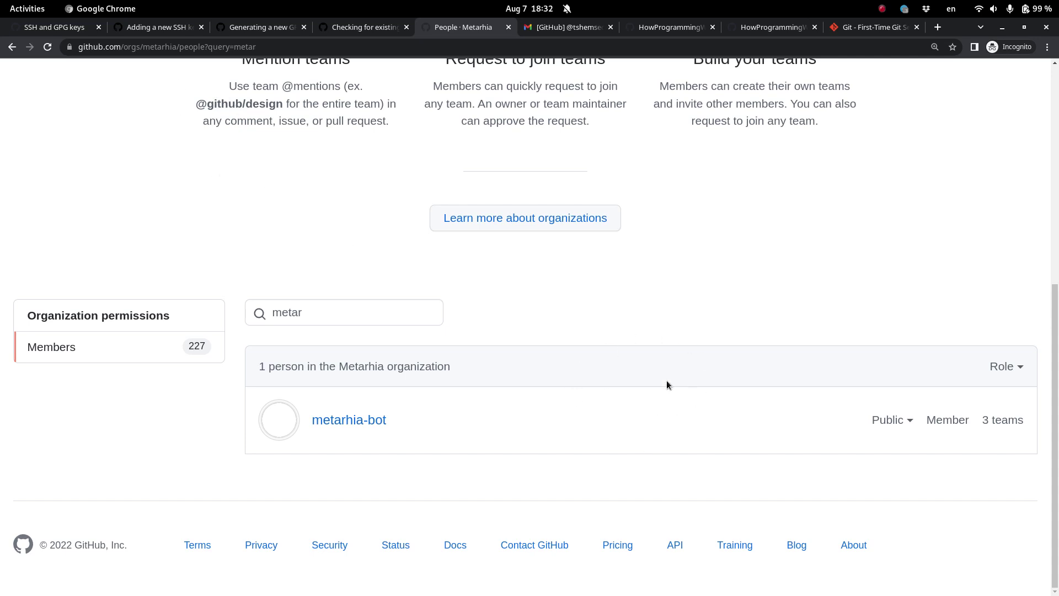
pyautogui.scroll(5, 667, 382)
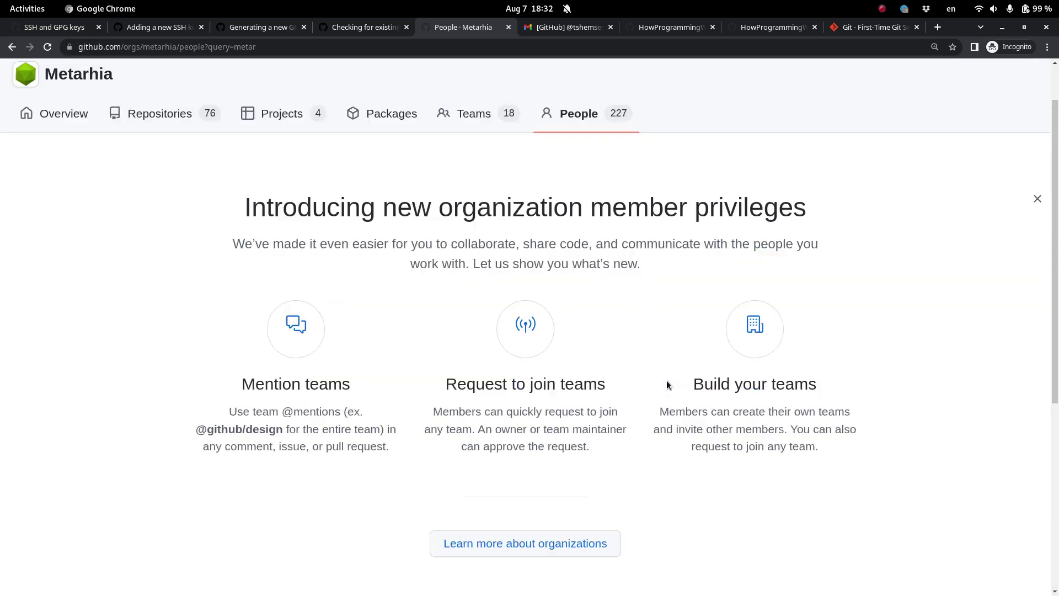
pyautogui.scroll(-5, 667, 383)
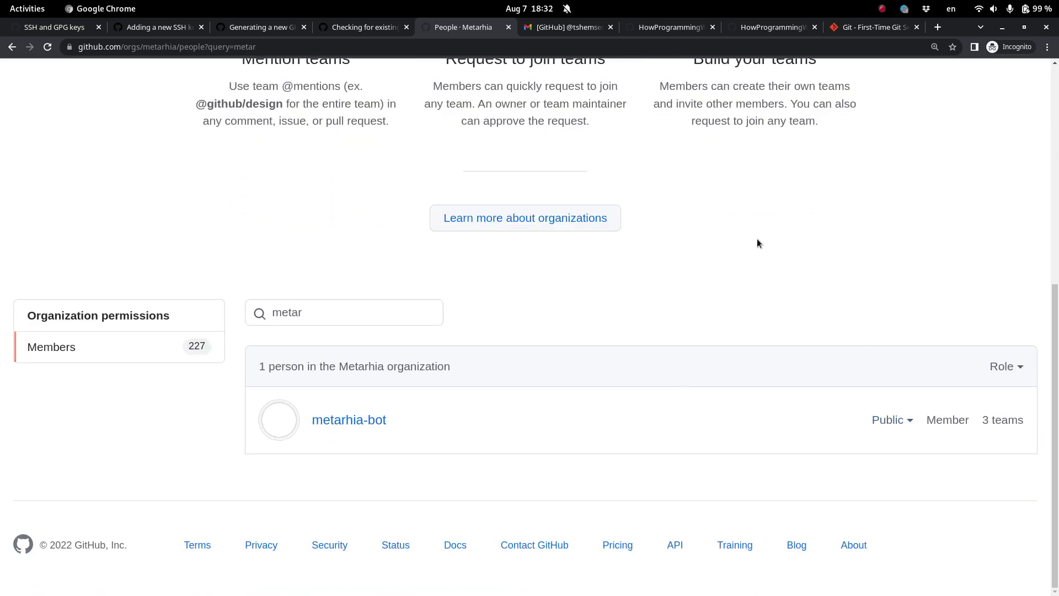
# Open the metarhia-bot account's own profile and examine its Organizations section and contribution activity
pyautogui.click(55, 28)
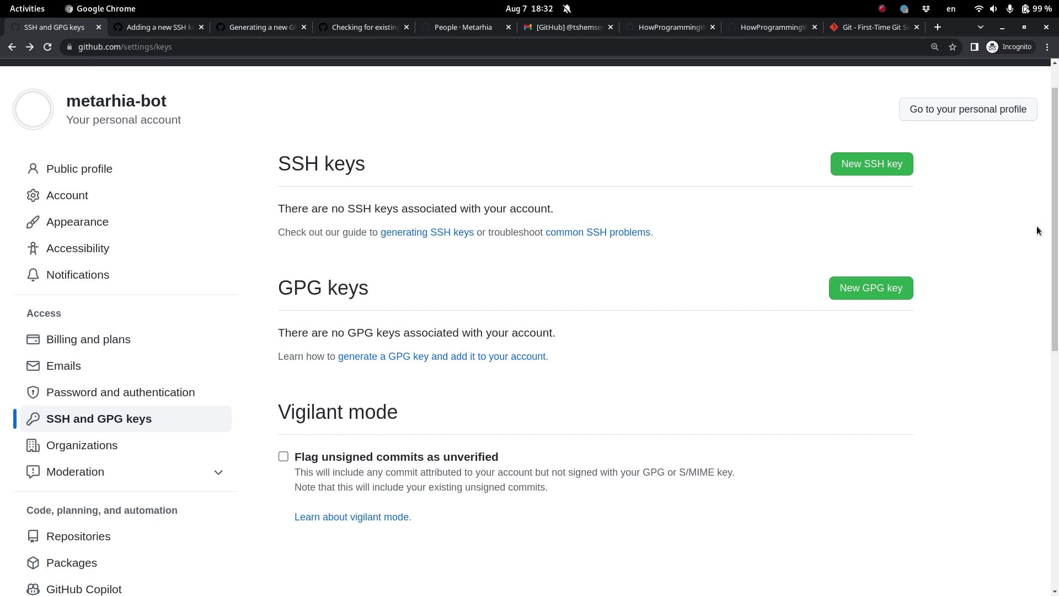
pyautogui.scroll(2, 1037, 226)
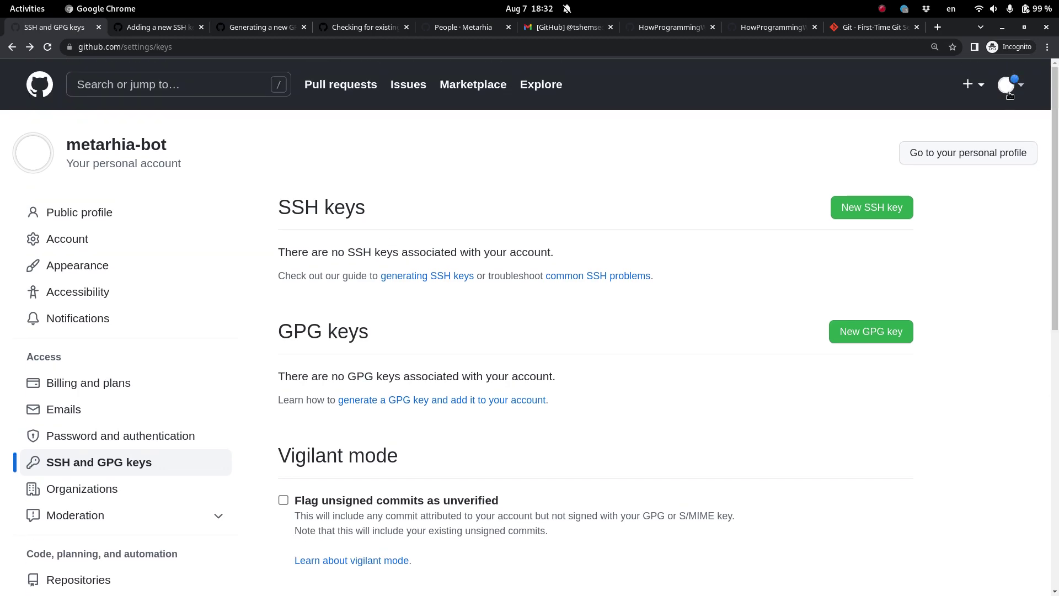
pyautogui.click(1009, 85)
pyautogui.click(855, 208)
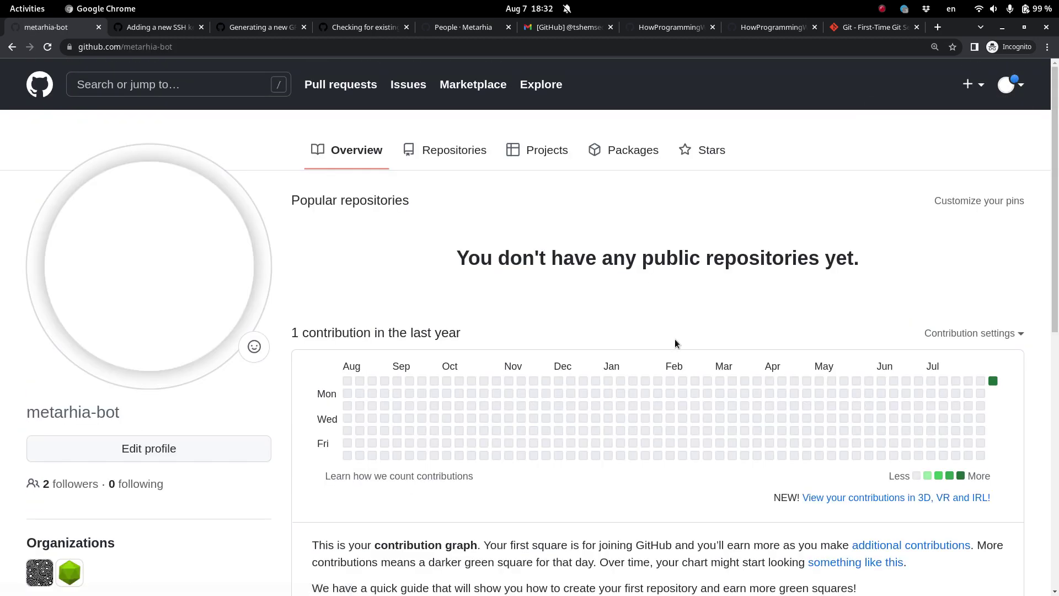
pyautogui.scroll(-6, 675, 341)
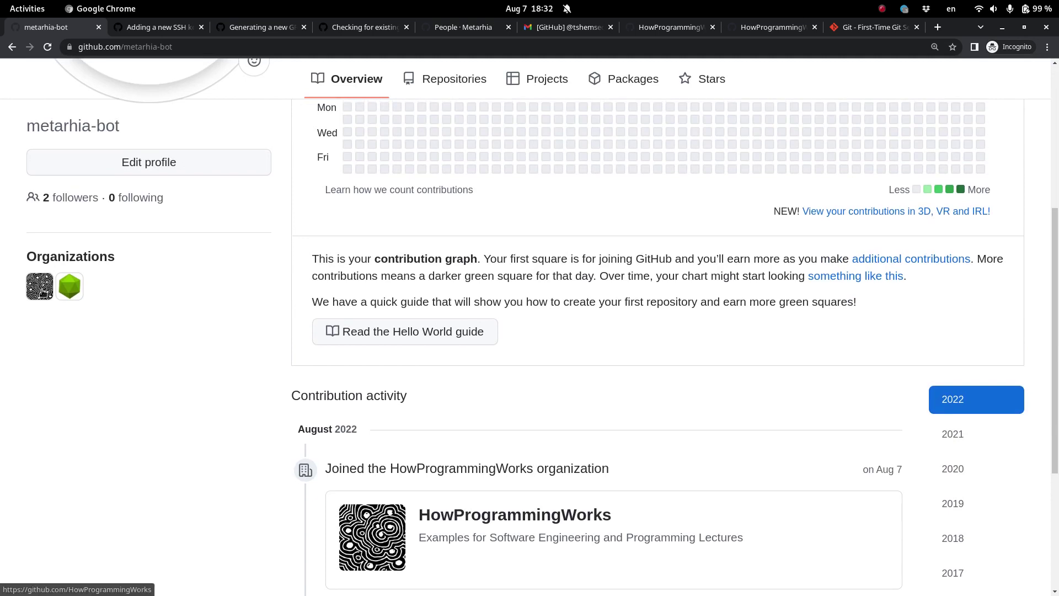
pyautogui.moveTo(72, 291)
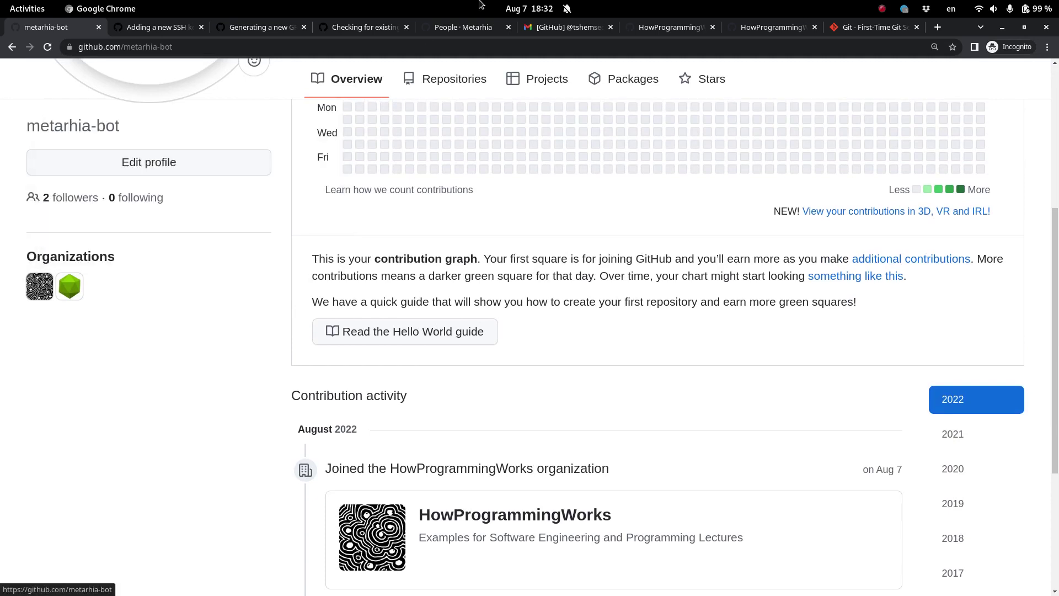
# Set metarhia-bot's membership visibility in the Metarhia people list to Private
pyautogui.click(444, 29)
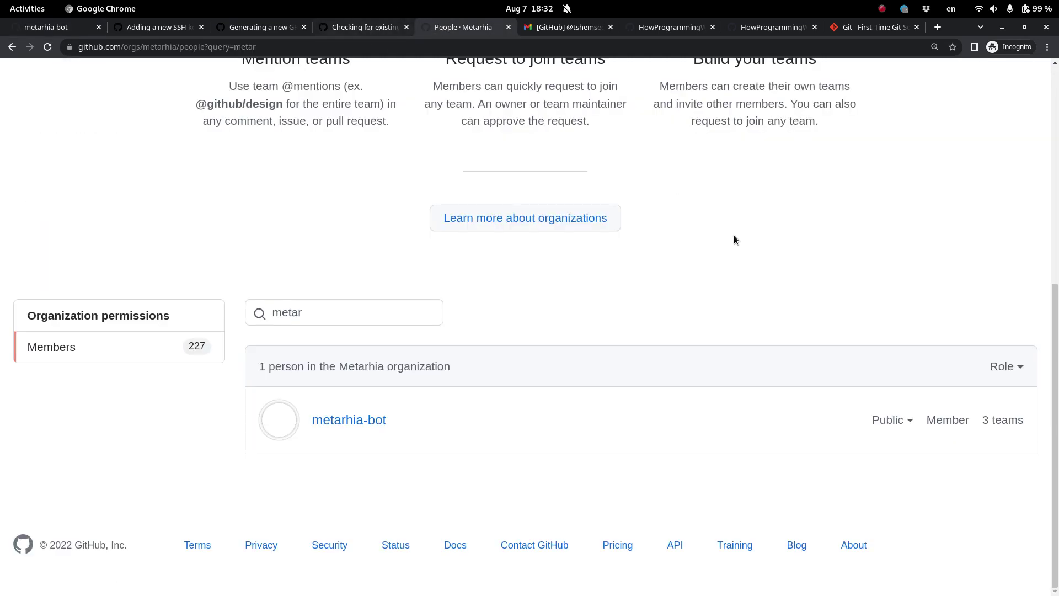
pyautogui.click(889, 421)
pyautogui.click(897, 534)
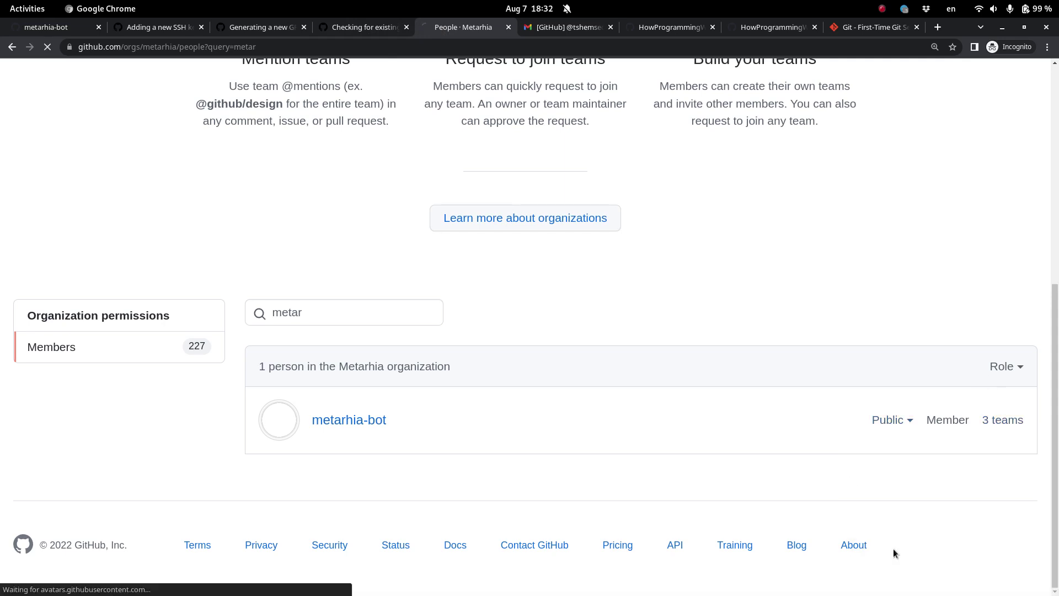
# Reload the metarhia-bot profile to check its organizations, and verify the membership visibility in Metarhia's people list
pyautogui.click(55, 27)
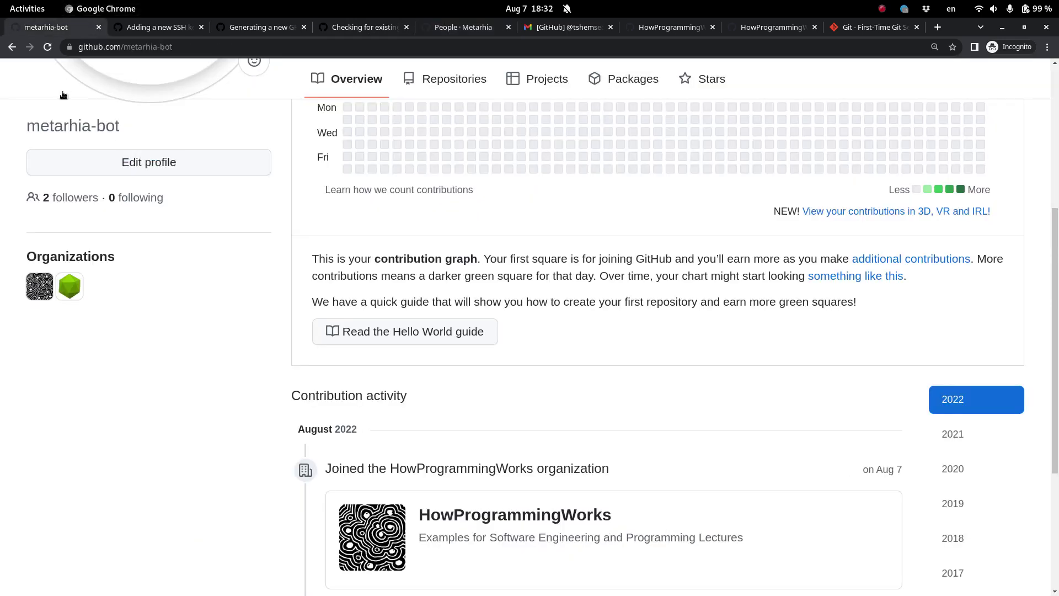
pyautogui.click(48, 47)
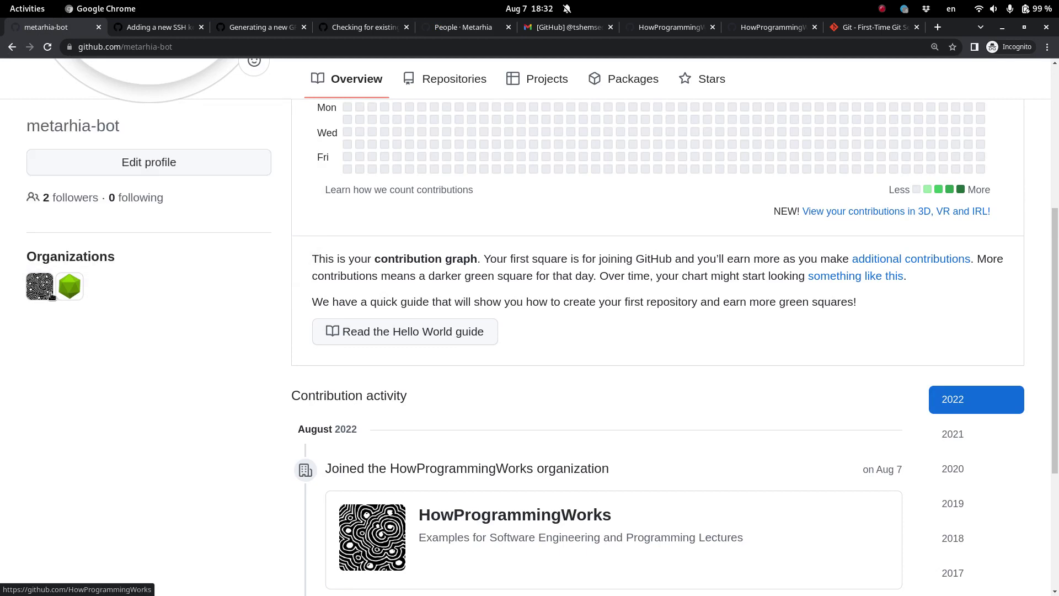
pyautogui.click(627, 32)
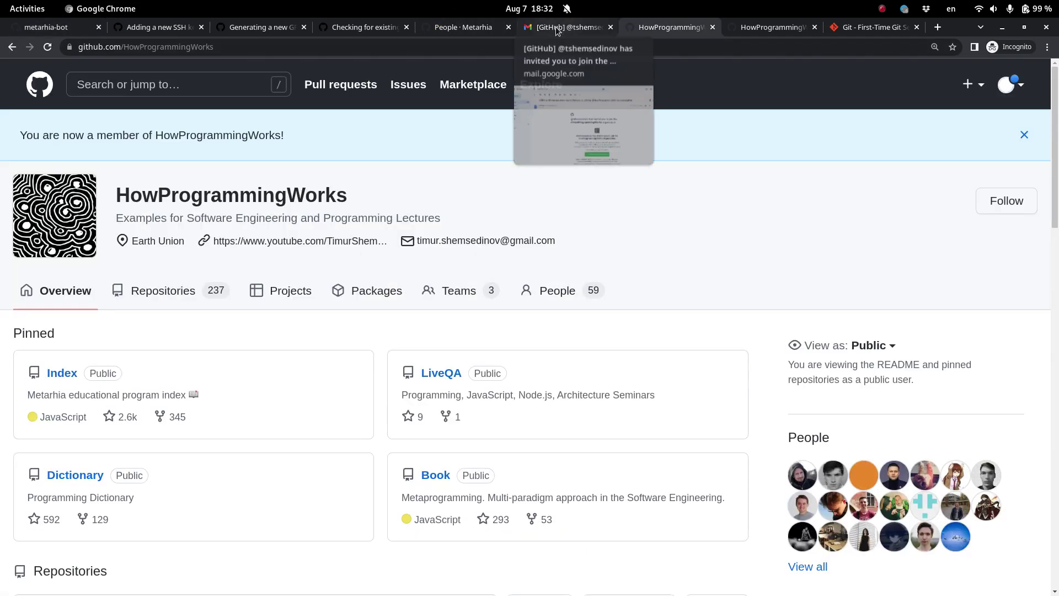
pyautogui.click(462, 29)
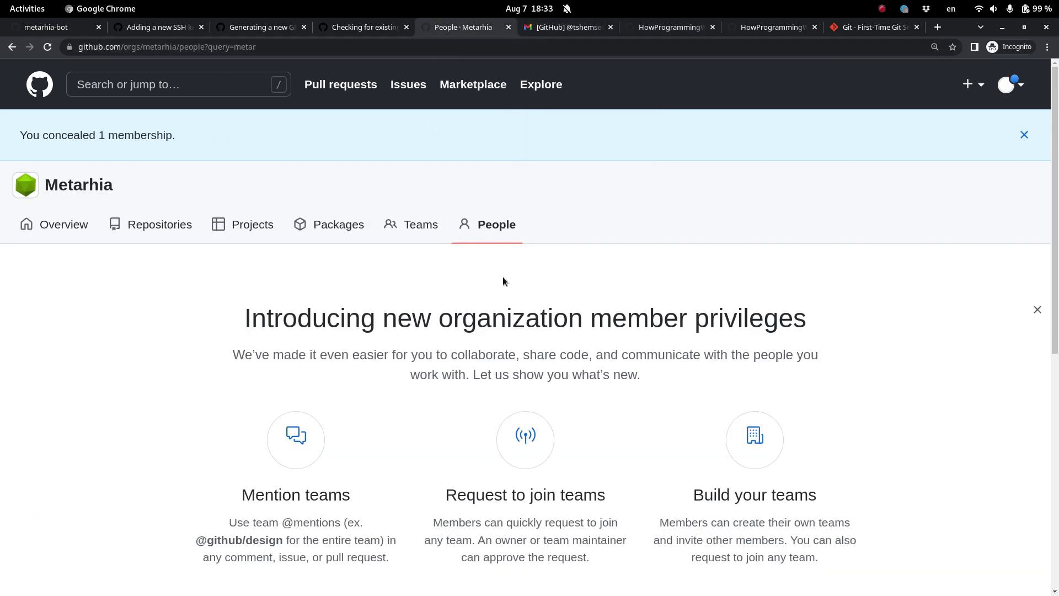
pyautogui.scroll(-8, 502, 276)
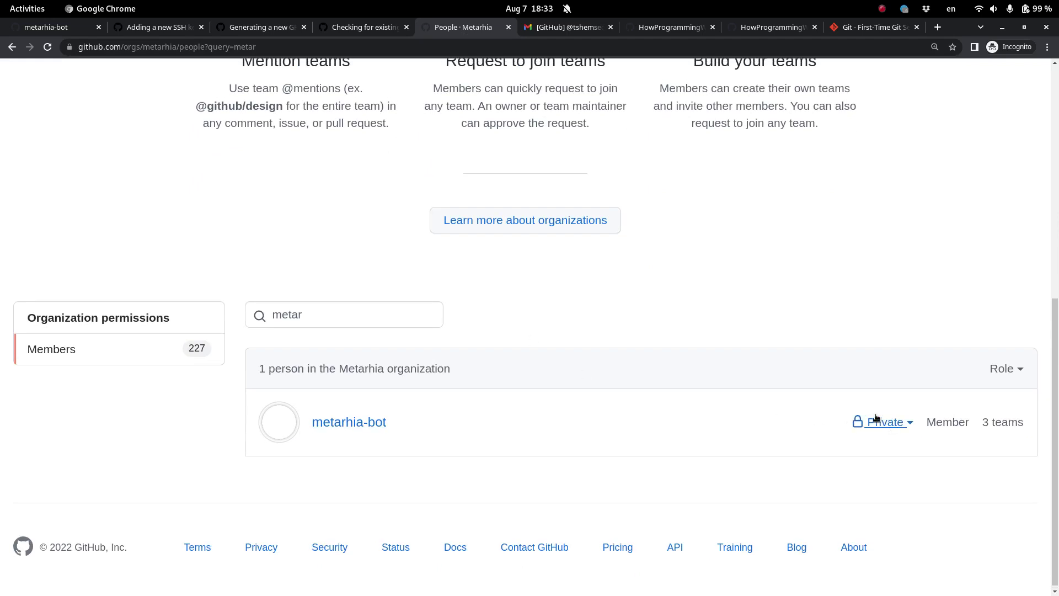
pyautogui.click(45, 28)
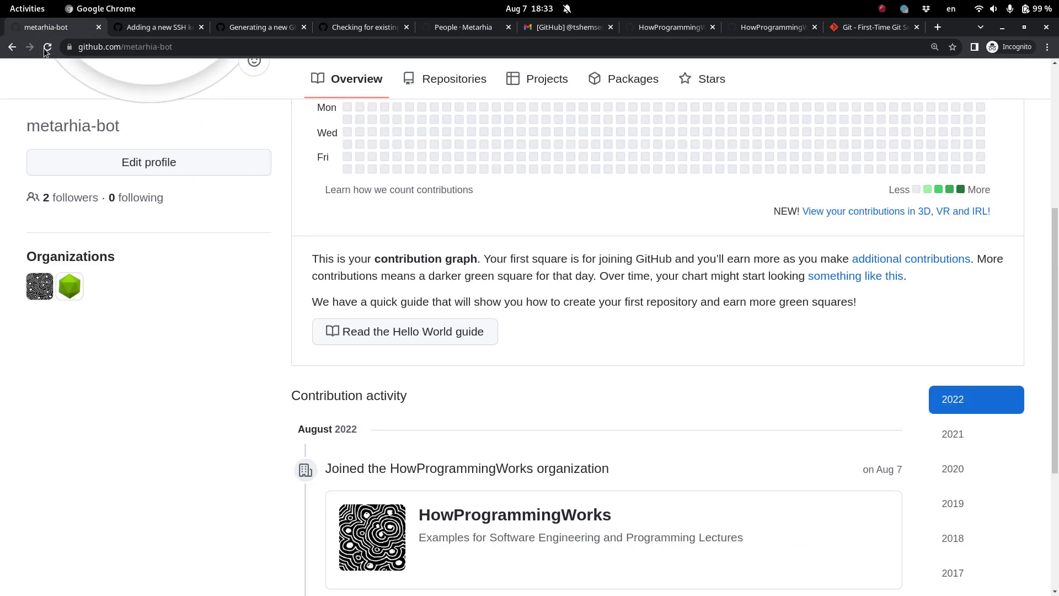
pyautogui.click(48, 47)
# Copy the metarhia-bot profile address, open it in a new regular Chrome window and examine the Organizations section there
pyautogui.click(203, 47)
pyautogui.hotkey('ctrl', 'c')
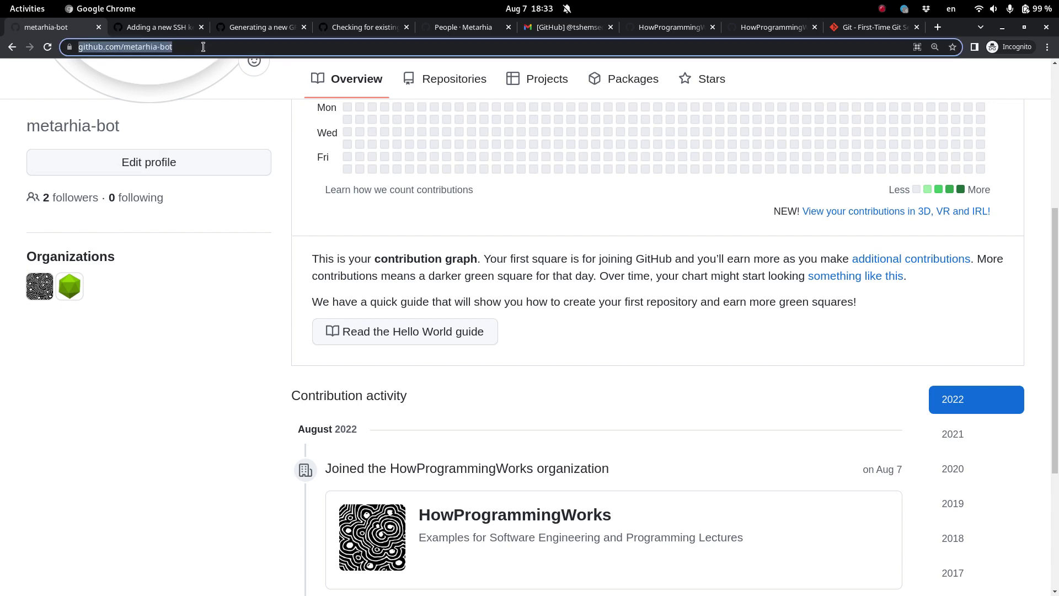
pyautogui.press('super')
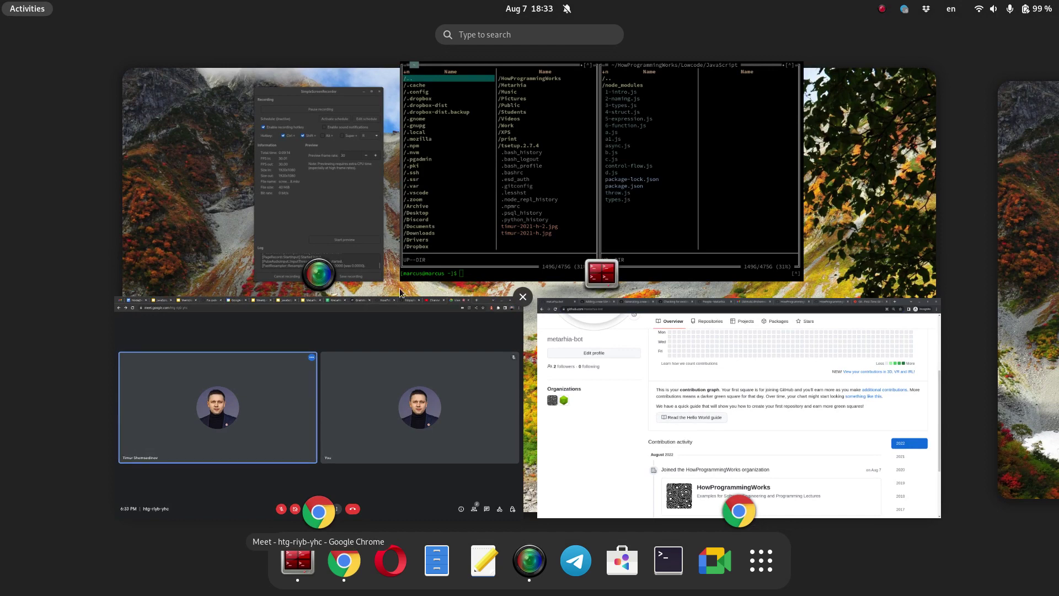
pyautogui.click(423, 333)
pyautogui.hotkey('ctrl', 'n')
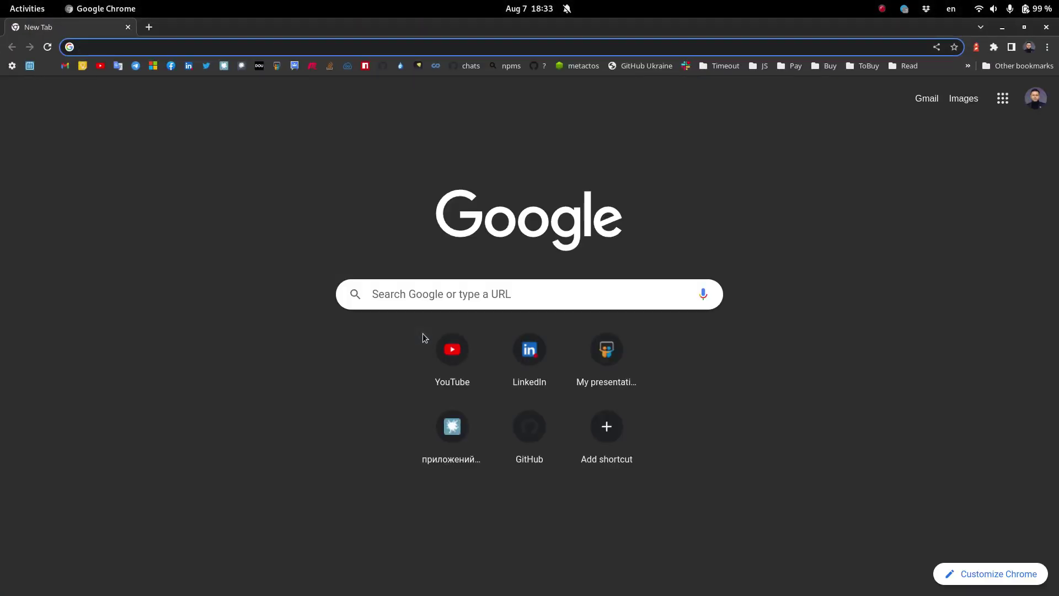
pyautogui.hotkey('ctrl', 'v')
pyautogui.press('Return')
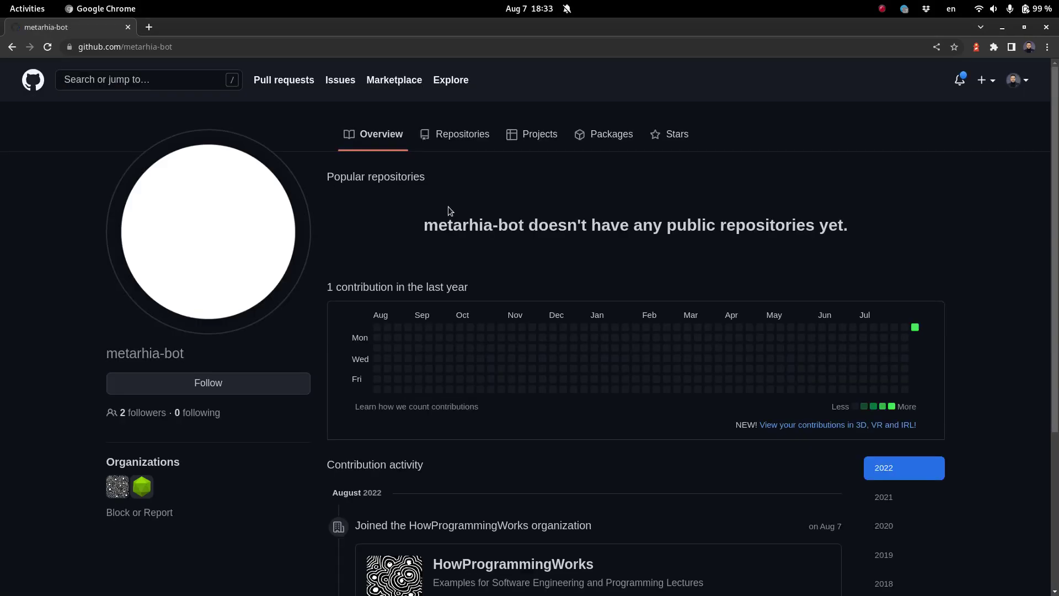
pyautogui.scroll(-3, 470, 309)
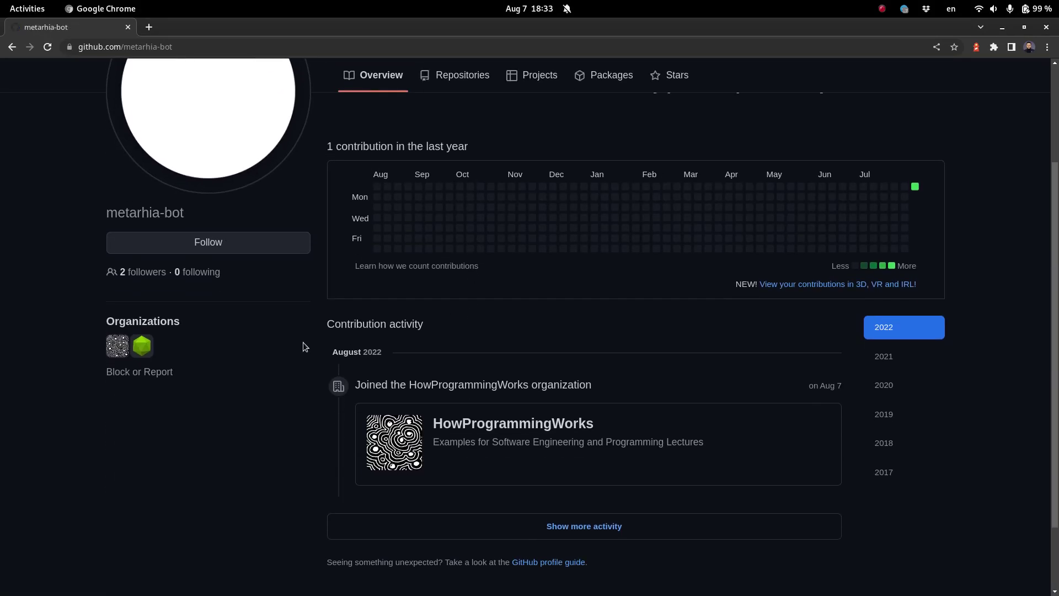
pyautogui.scroll(2, 305, 348)
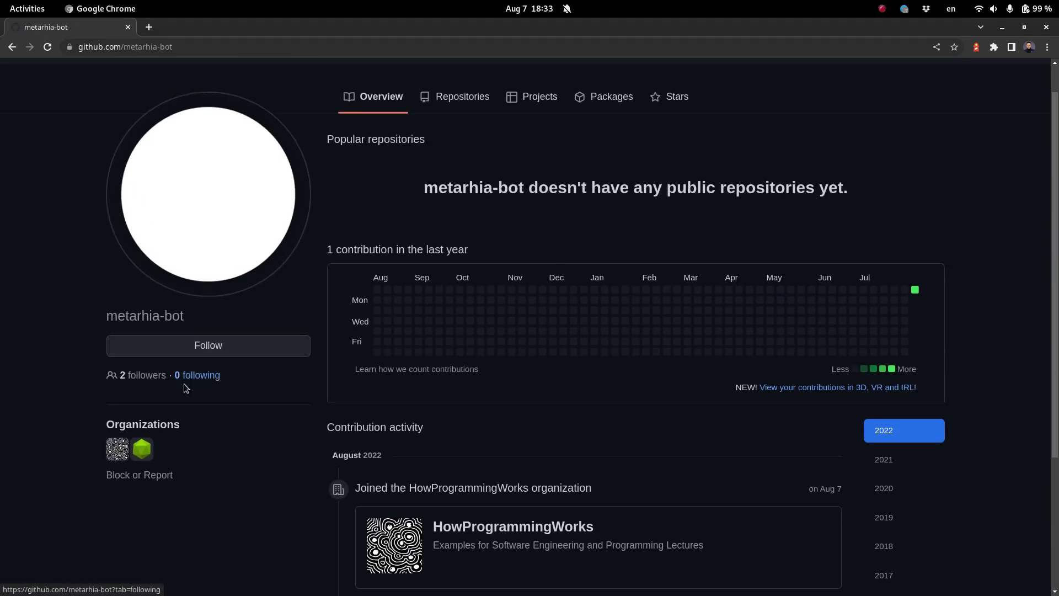
pyautogui.moveTo(149, 454)
pyautogui.scroll(1, 278, 473)
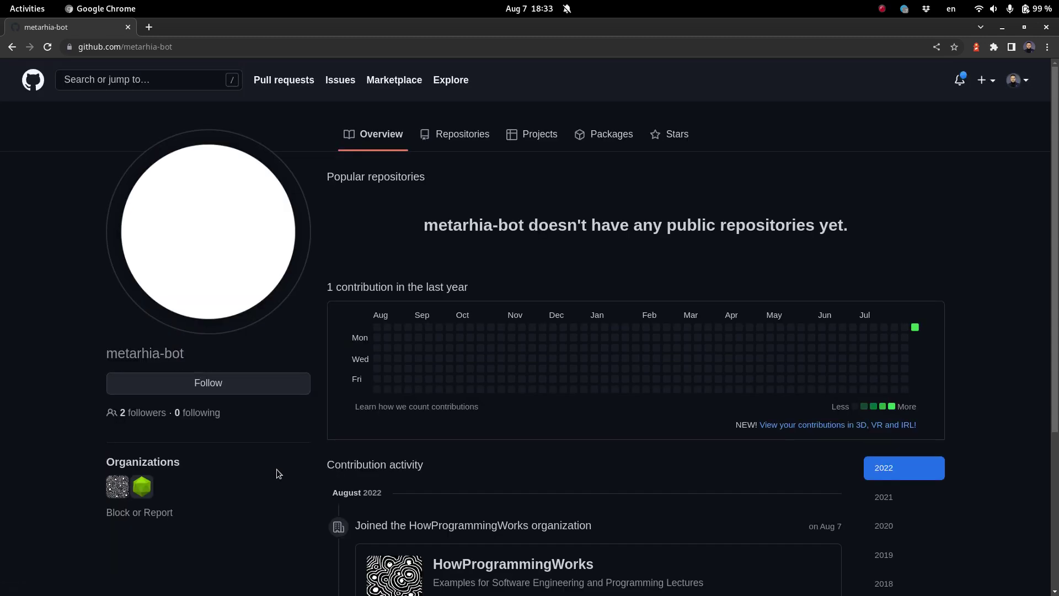